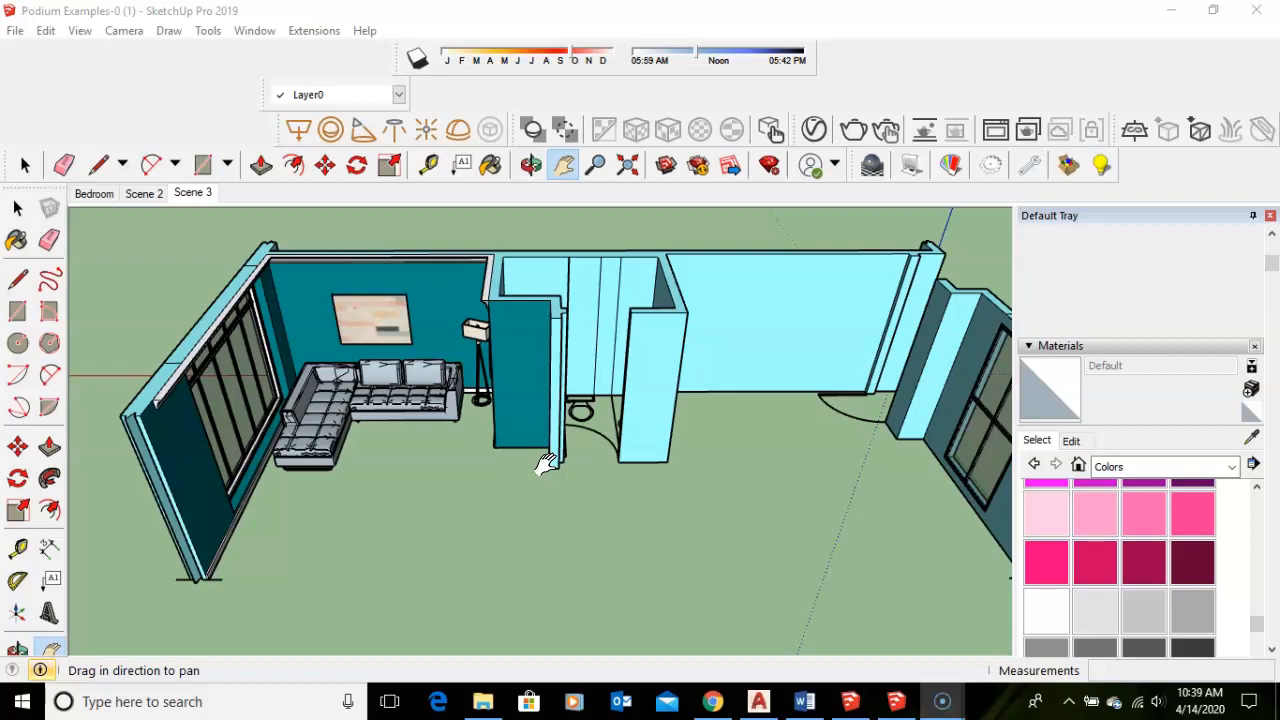
Draw a rectangle about 40' by 14' flat on the ground in front of the open side of the room walls.
{"action": "left_click", "coordinate": [630, 168]}
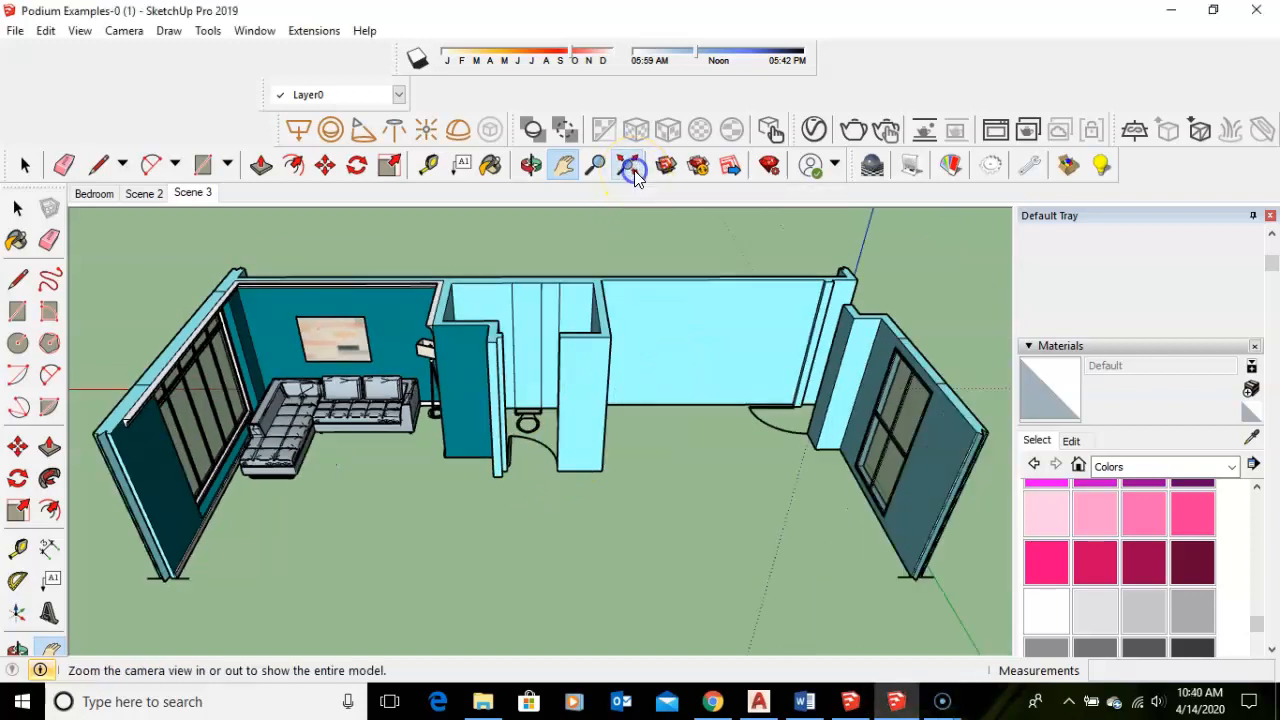
{"action": "scroll", "coordinate": [680, 405], "scroll_direction": "down", "scroll_amount": 5}
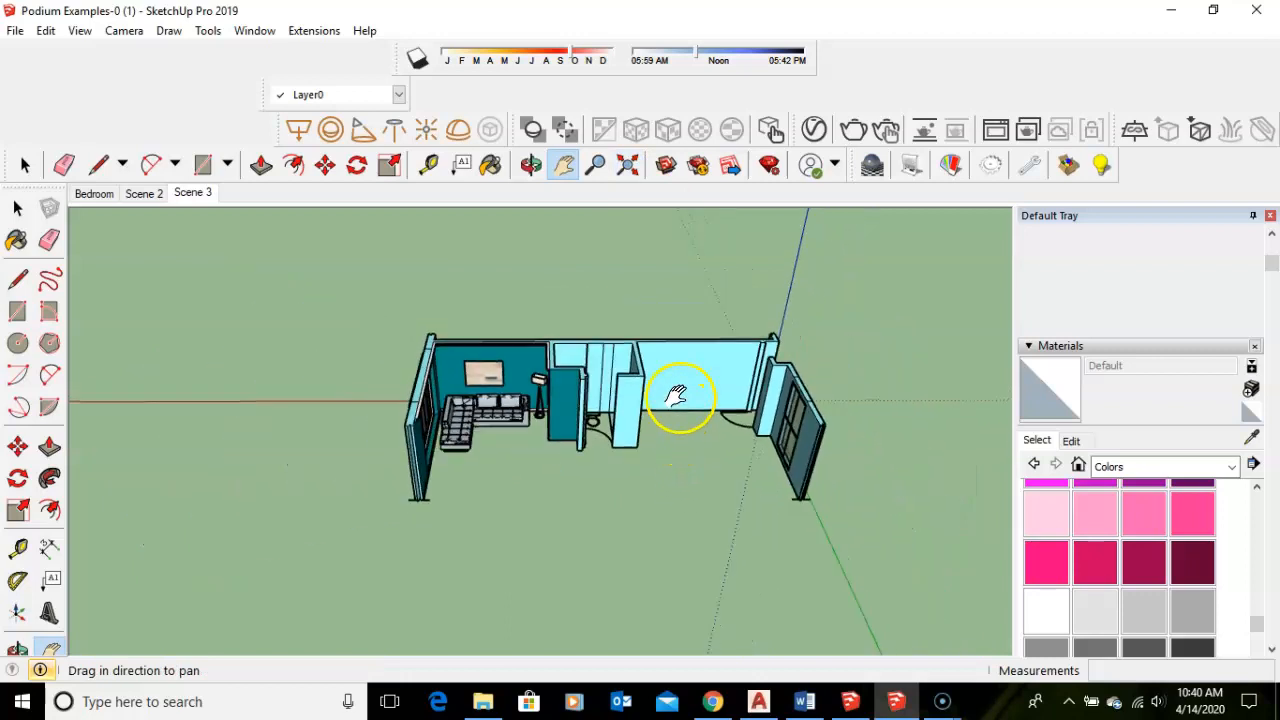
{"action": "left_click_drag", "start_coordinate": [583, 392], "coordinate": [572, 336]}
{"action": "middle_click_drag", "start_coordinate": [583, 338], "coordinate": [590, 458]}
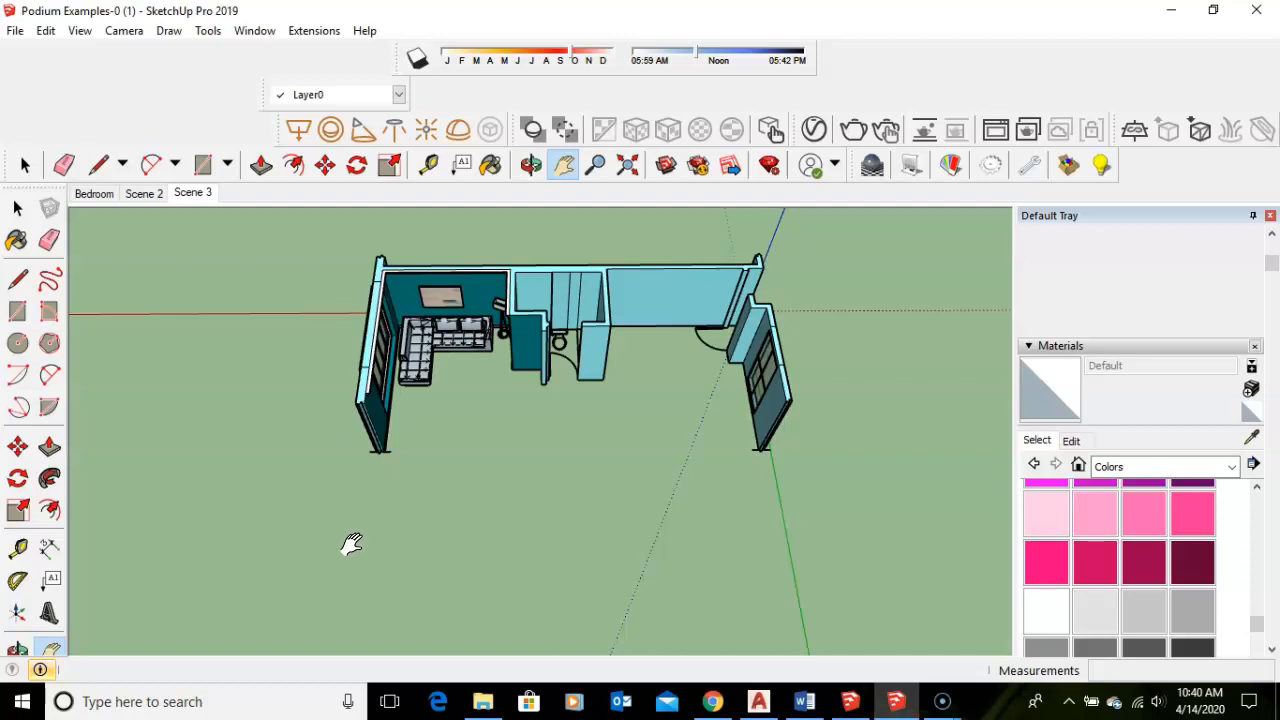
{"action": "left_click", "coordinate": [201, 163]}
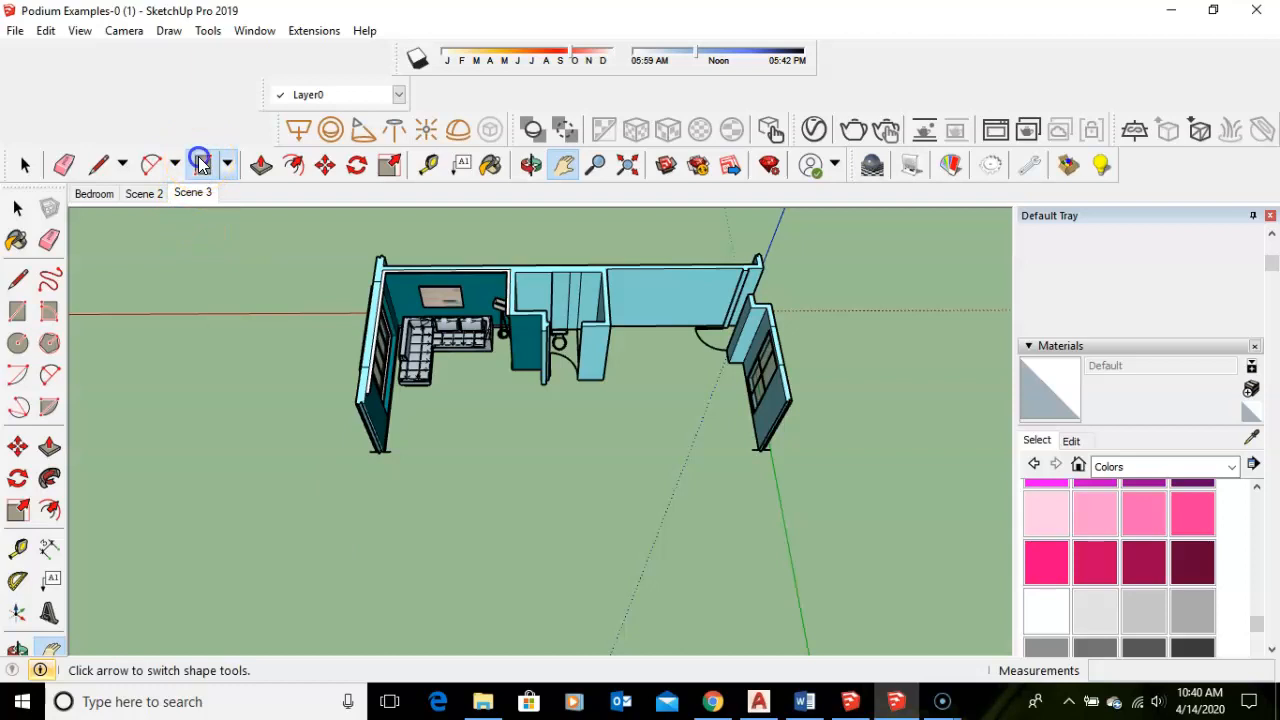
{"action": "left_click", "coordinate": [370, 491]}
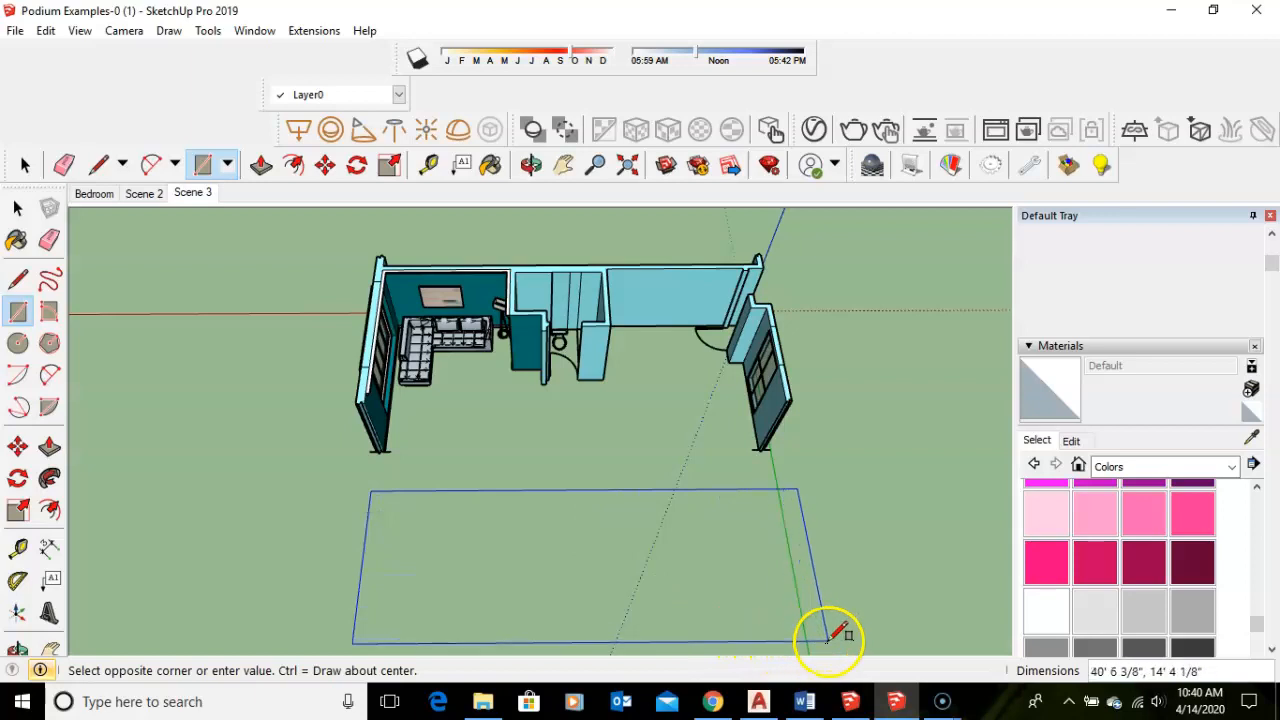
{"action": "left_click", "coordinate": [829, 636]}
Push/Pull the underside of the ground rectangle about 4 3/16" to give the floor slab thickness.
{"action": "middle_click_drag", "start_coordinate": [823, 640], "coordinate": [791, 541]}
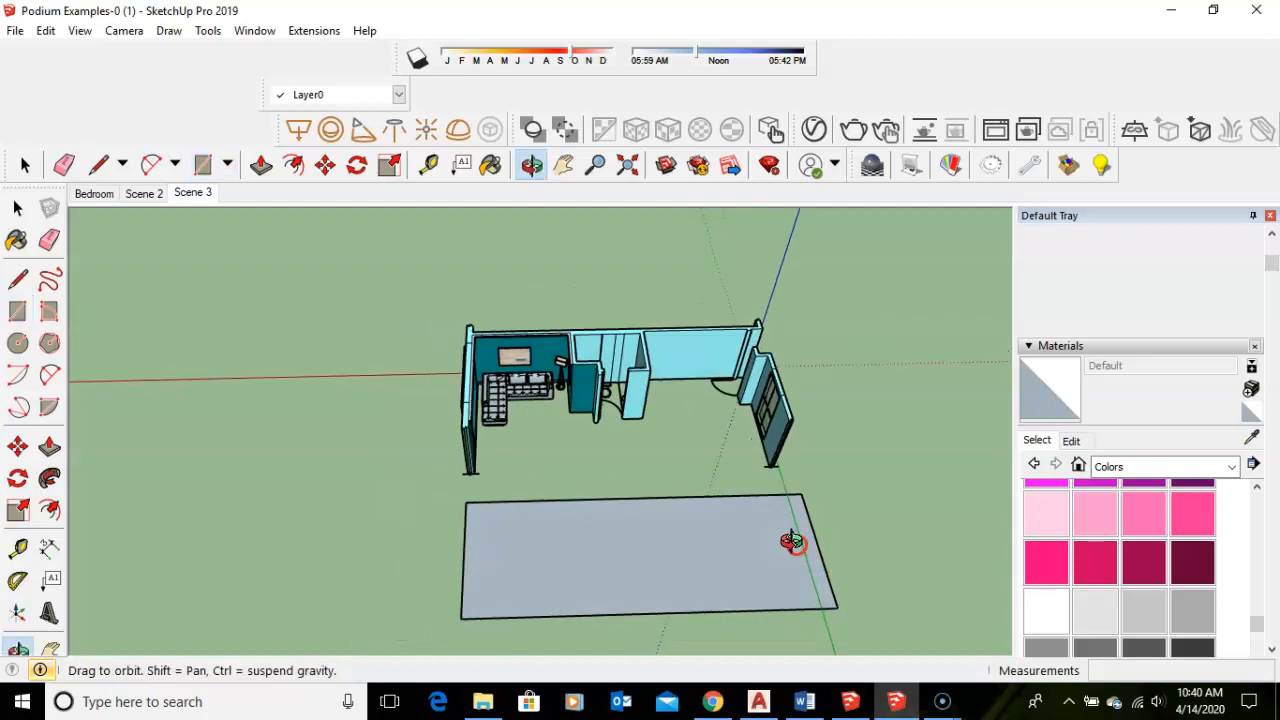
{"action": "left_click", "coordinate": [566, 168]}
{"action": "left_click_drag", "start_coordinate": [643, 440], "coordinate": [574, 332]}
{"action": "middle_click_drag", "start_coordinate": [578, 415], "coordinate": [523, 303]}
{"action": "scroll", "coordinate": [528, 321], "scroll_direction": "up", "scroll_amount": 3}
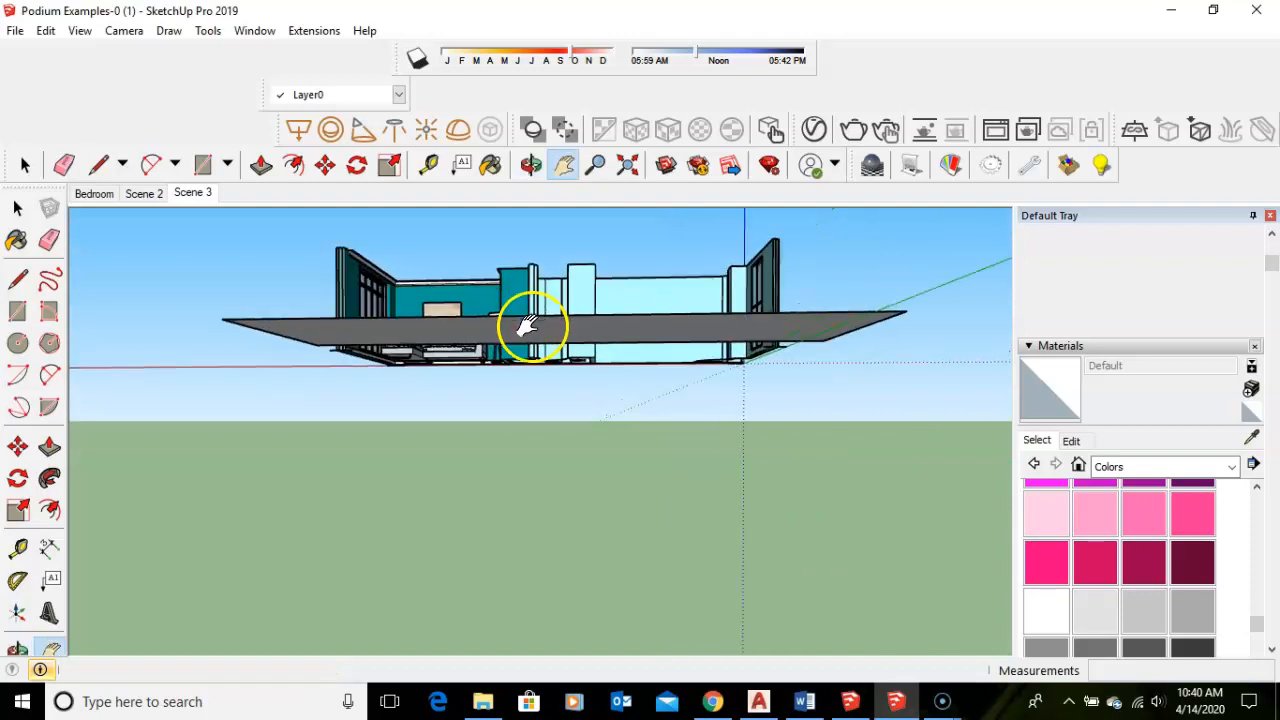
{"action": "scroll", "coordinate": [528, 321], "scroll_direction": "up", "scroll_amount": 2}
{"action": "left_click", "coordinate": [261, 165]}
{"action": "left_click_drag", "start_coordinate": [370, 328], "coordinate": [367, 335]}
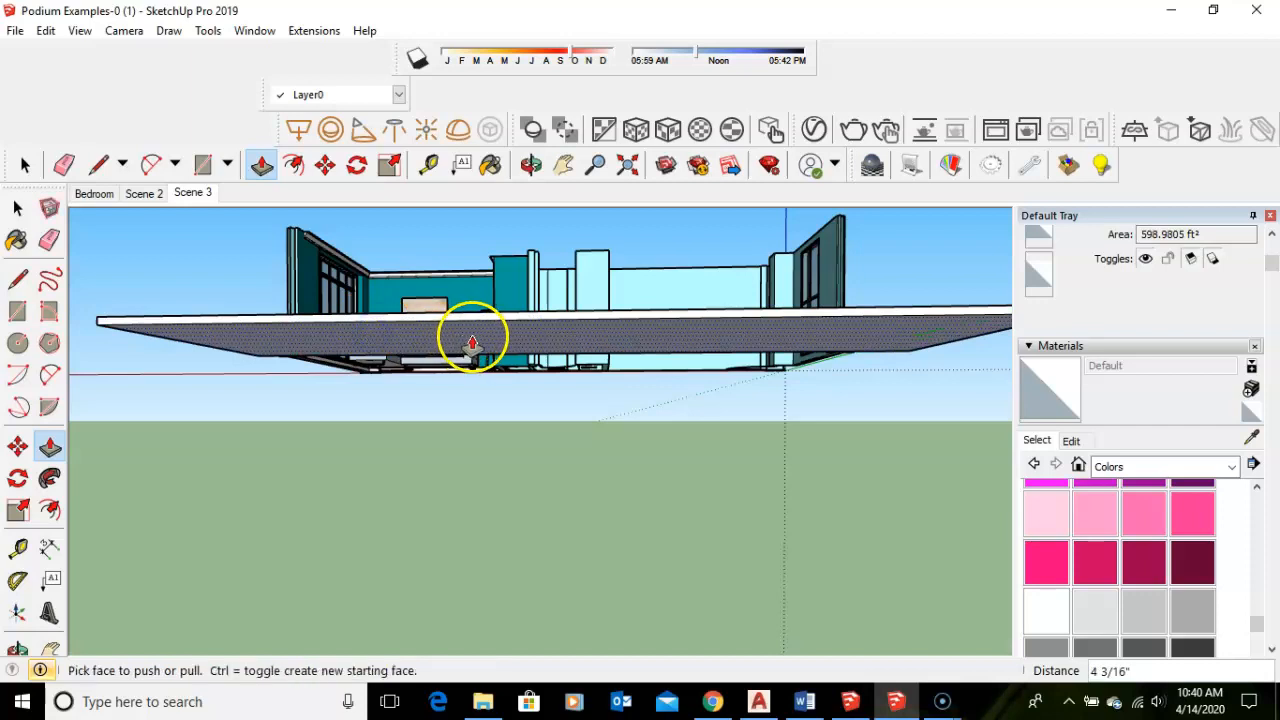
Push/Pull the slab's front edge face outward about 4' 10" to make the floor deeper.
{"action": "scroll", "coordinate": [540, 360], "scroll_direction": "down", "scroll_amount": 4}
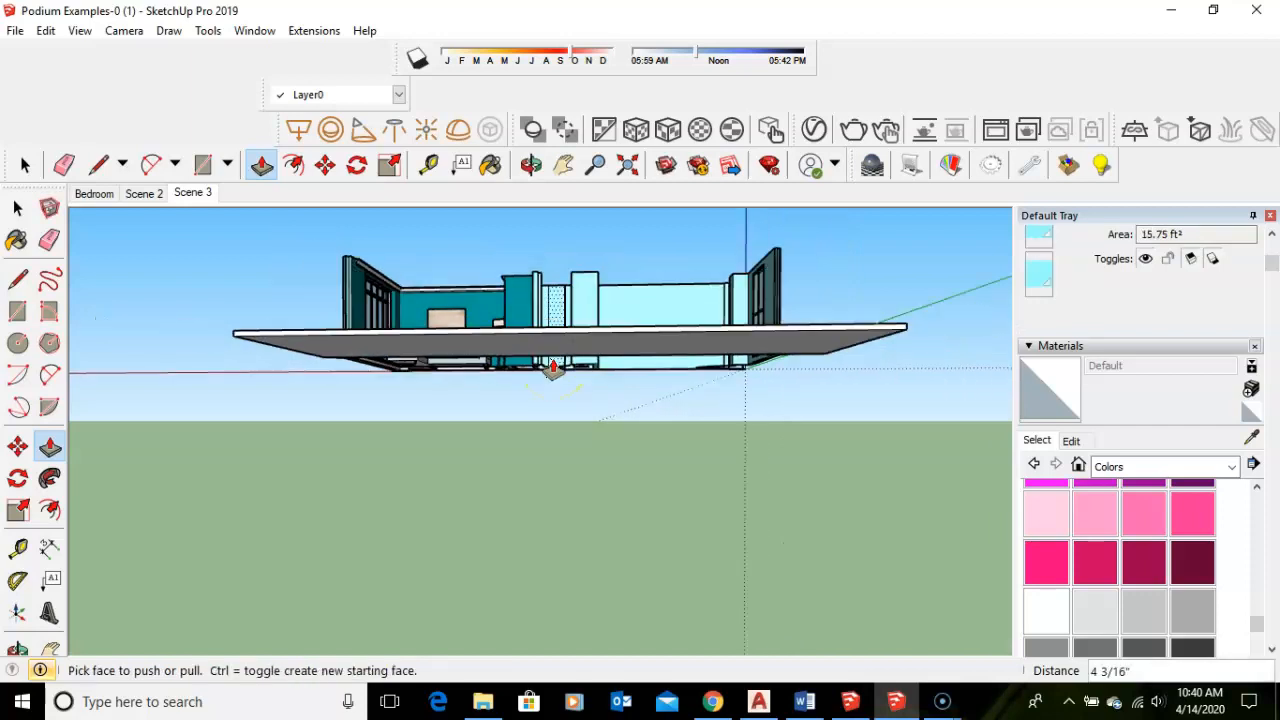
{"action": "middle_click_drag", "start_coordinate": [553, 358], "coordinate": [566, 474]}
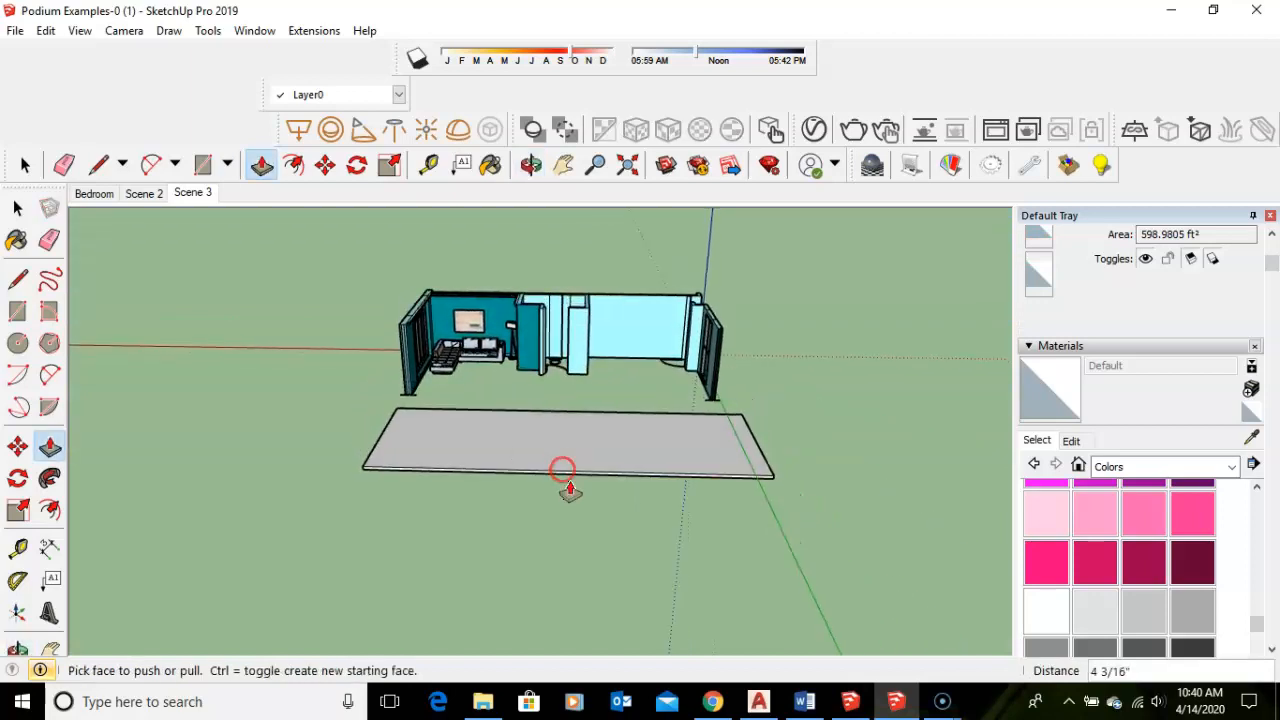
{"action": "scroll", "coordinate": [540, 482], "scroll_direction": "up", "scroll_amount": 2}
{"action": "left_click_drag", "start_coordinate": [540, 482], "coordinate": [546, 518]}
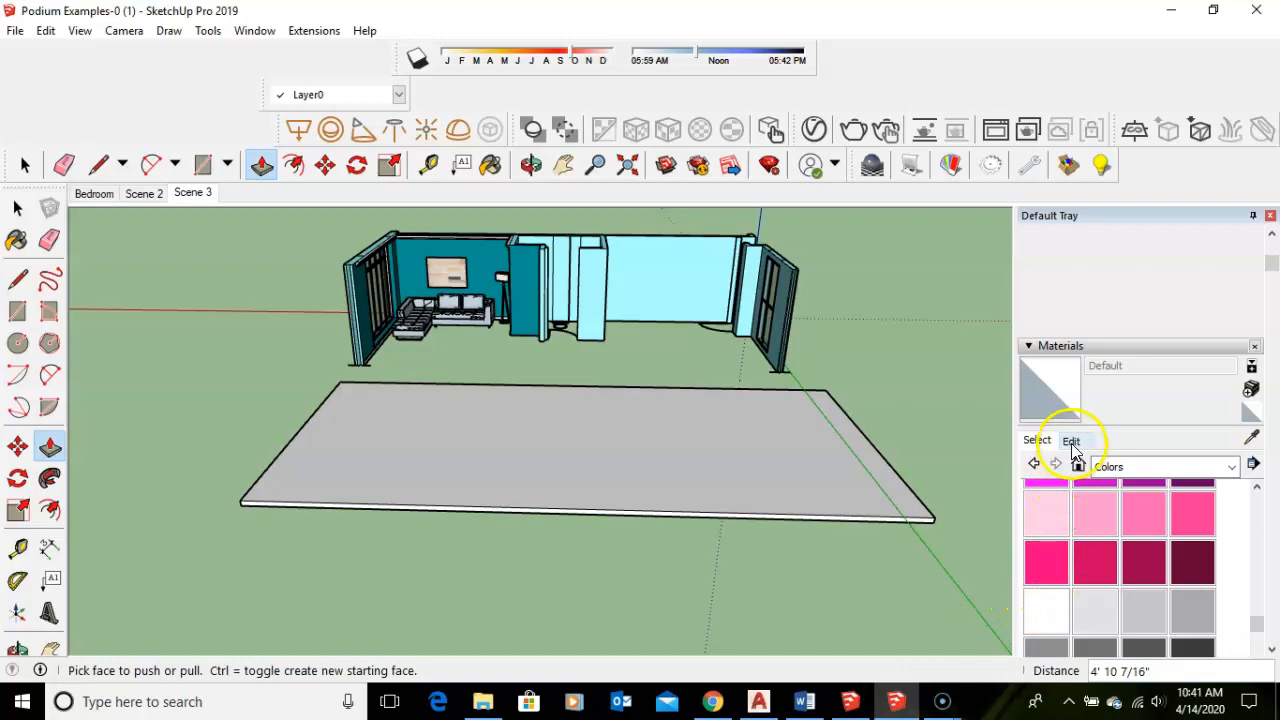
Paint the top face of the floor slab with the Wood Veneer 01 material from the Wood collection.
{"action": "left_click", "coordinate": [1125, 470]}
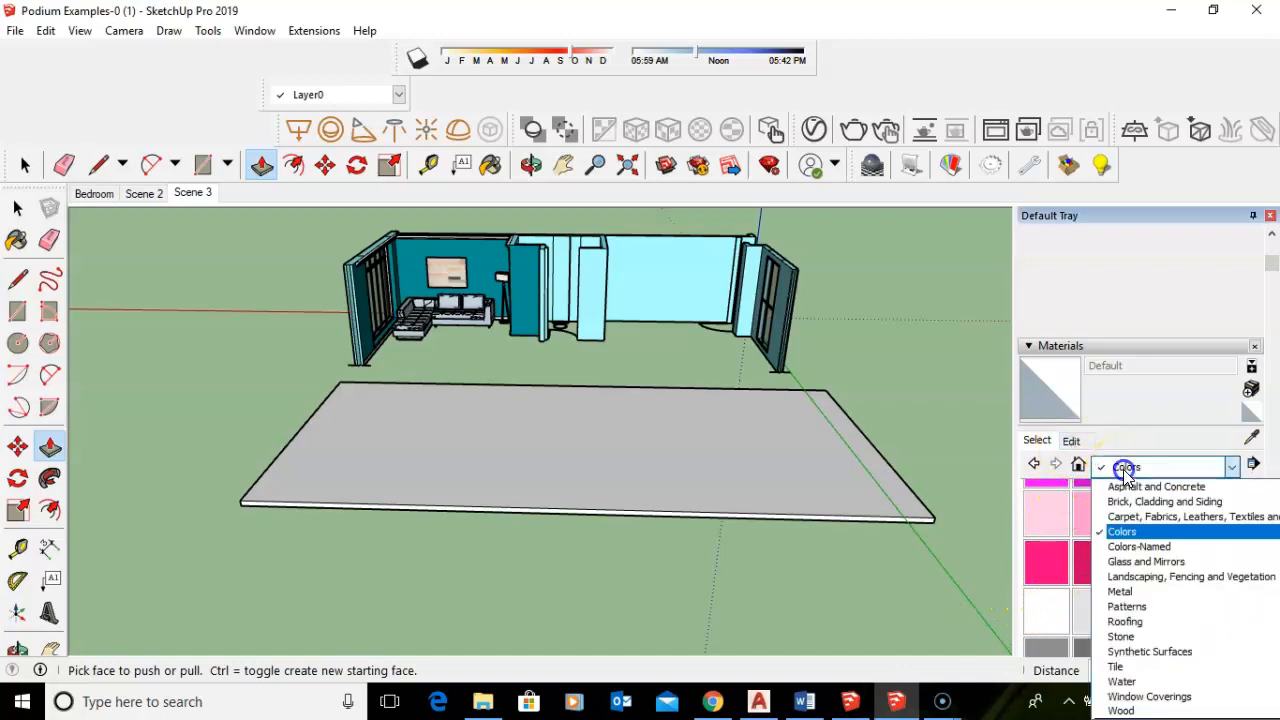
{"action": "left_click", "coordinate": [1141, 711]}
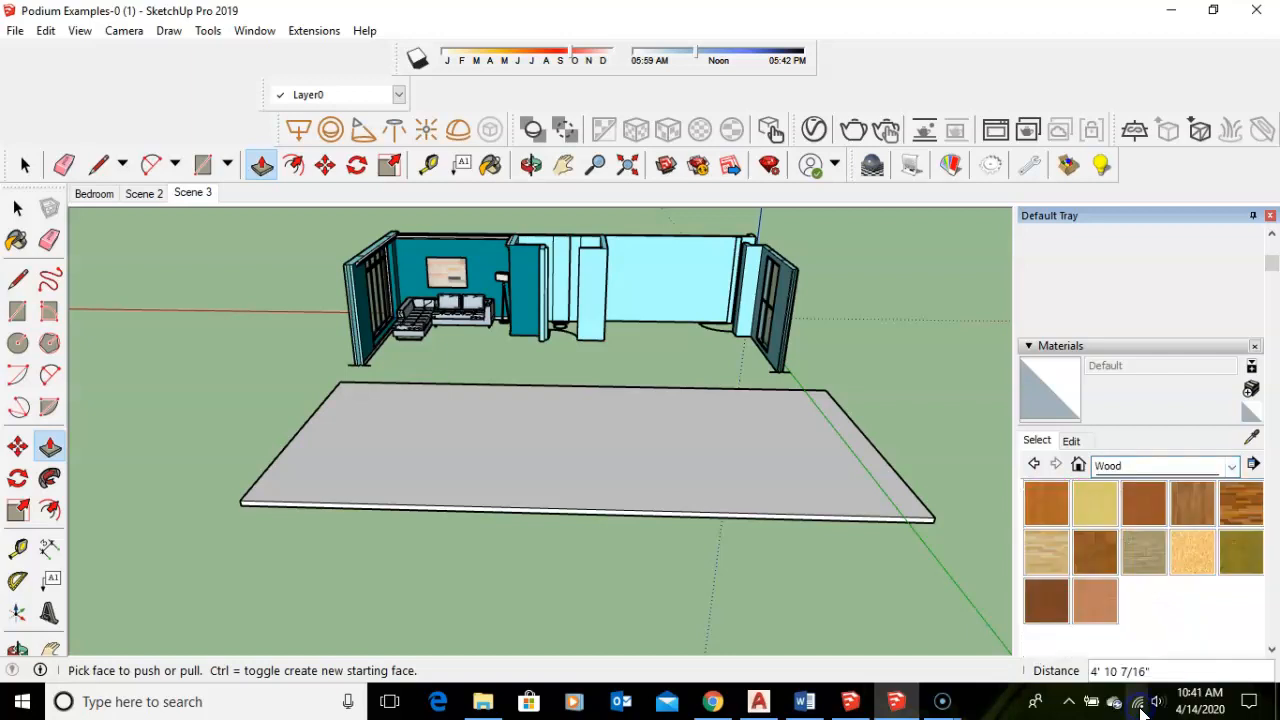
{"action": "left_click", "coordinate": [1050, 622]}
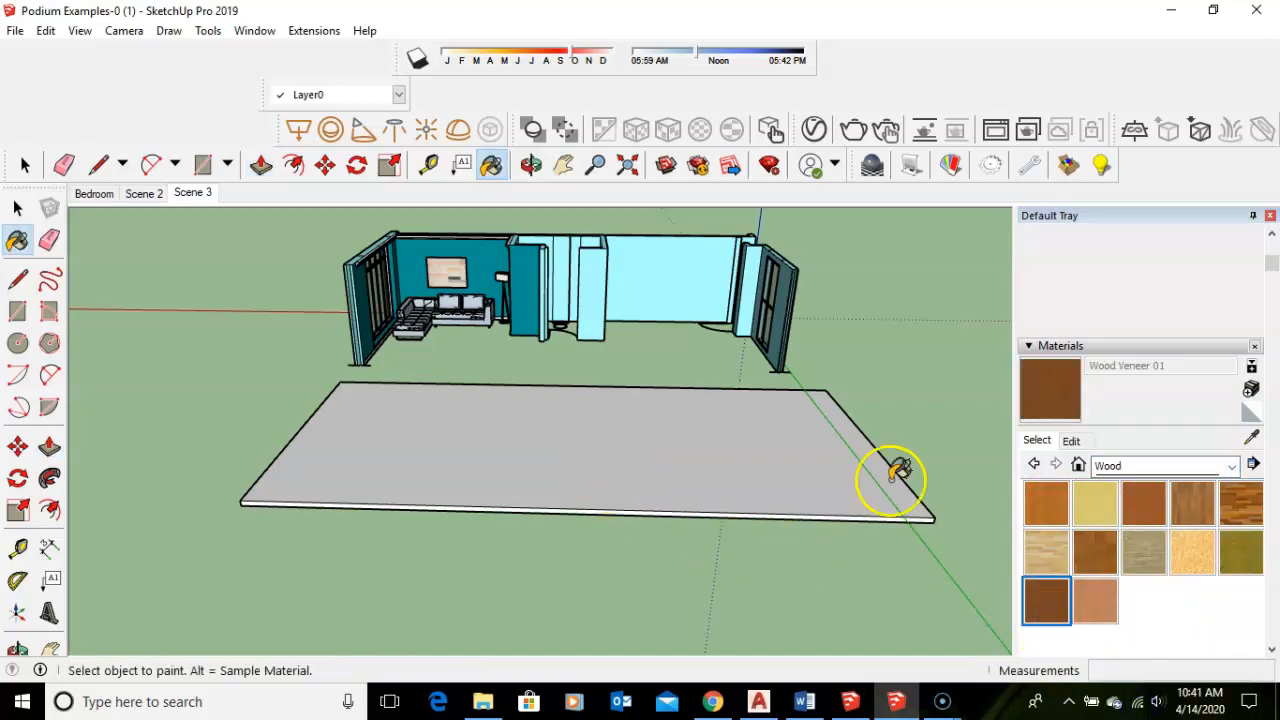
{"action": "left_click", "coordinate": [624, 447]}
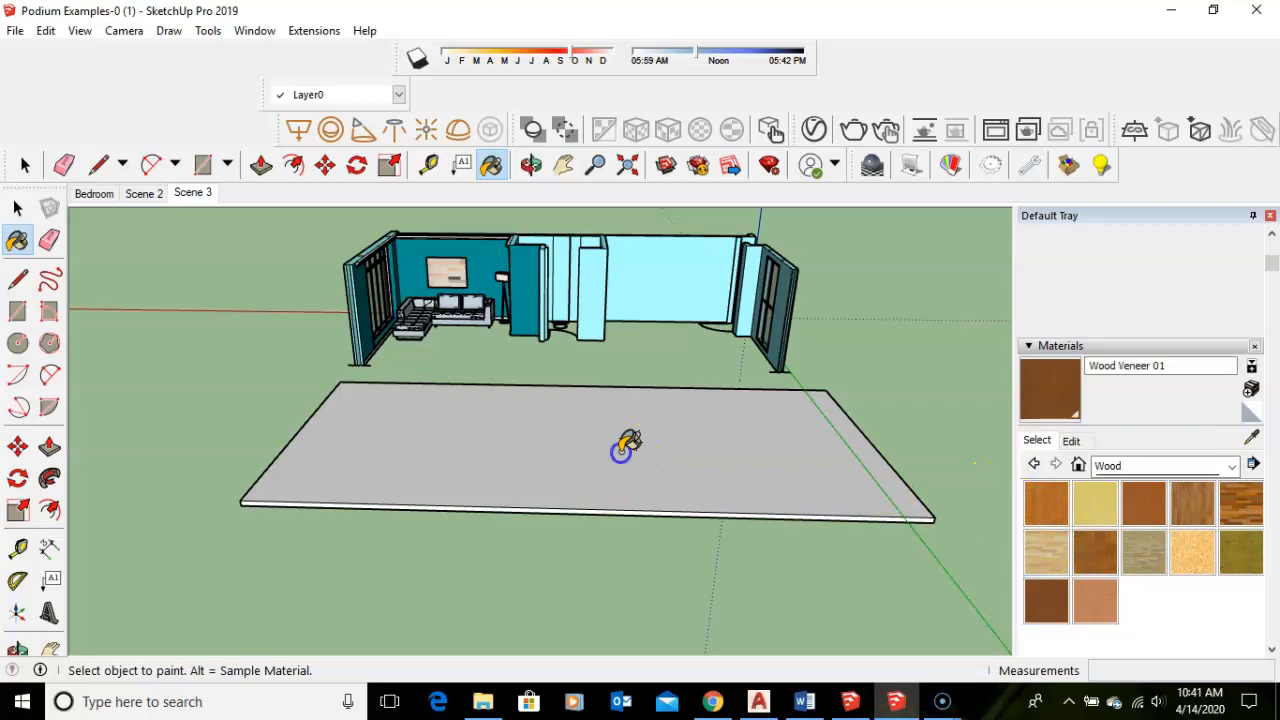
{"action": "middle_click_drag", "start_coordinate": [628, 444], "coordinate": [622, 466]}
{"action": "left_click", "coordinate": [507, 413]}
{"action": "scroll", "coordinate": [507, 413], "scroll_direction": "down", "scroll_amount": 2}
{"action": "middle_click_drag", "start_coordinate": [508, 400], "coordinate": [500, 488]}
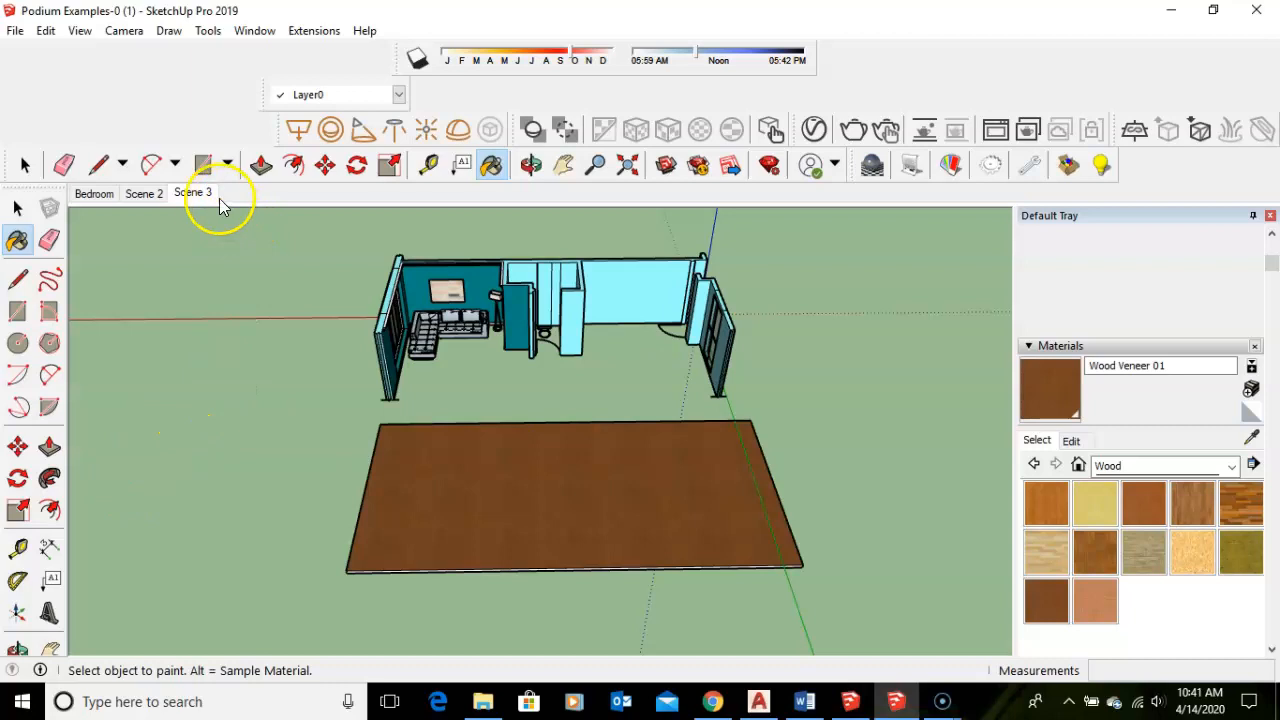
Make the whole wood slab a component with the definition name Floor, replacing the existing definition.
{"action": "left_click", "coordinate": [27, 168]}
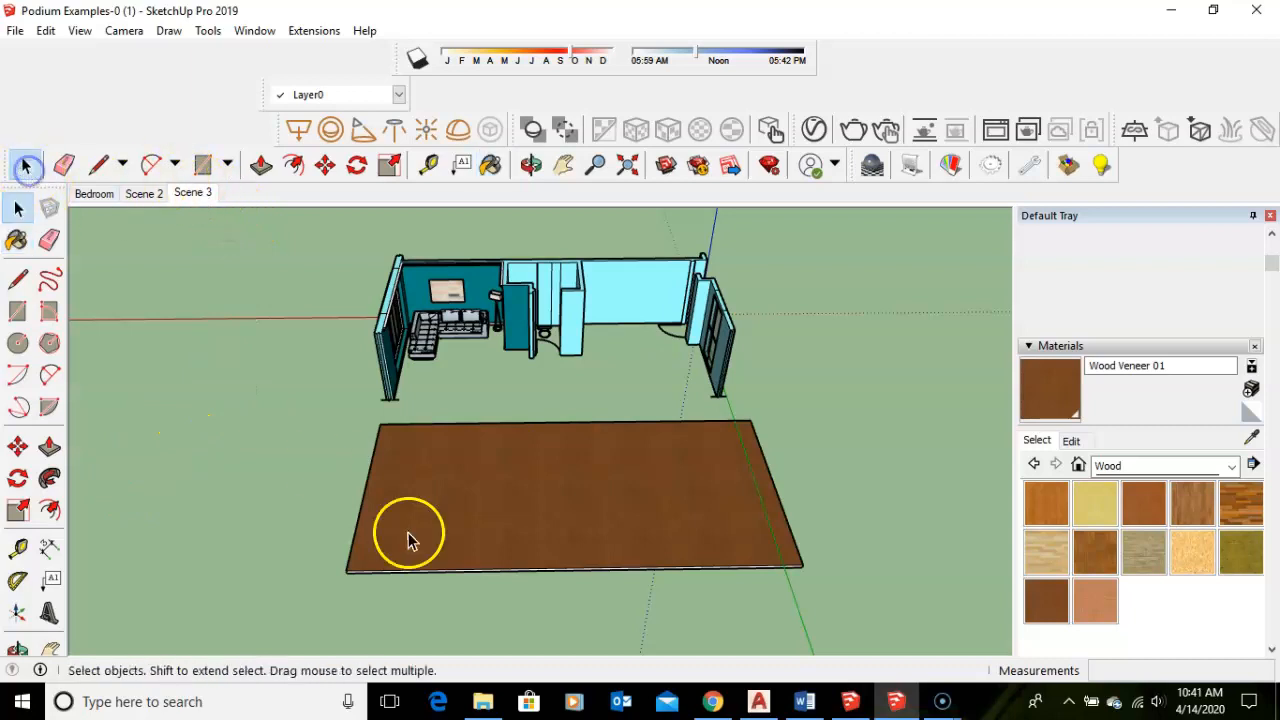
{"action": "double_click", "coordinate": [556, 491]}
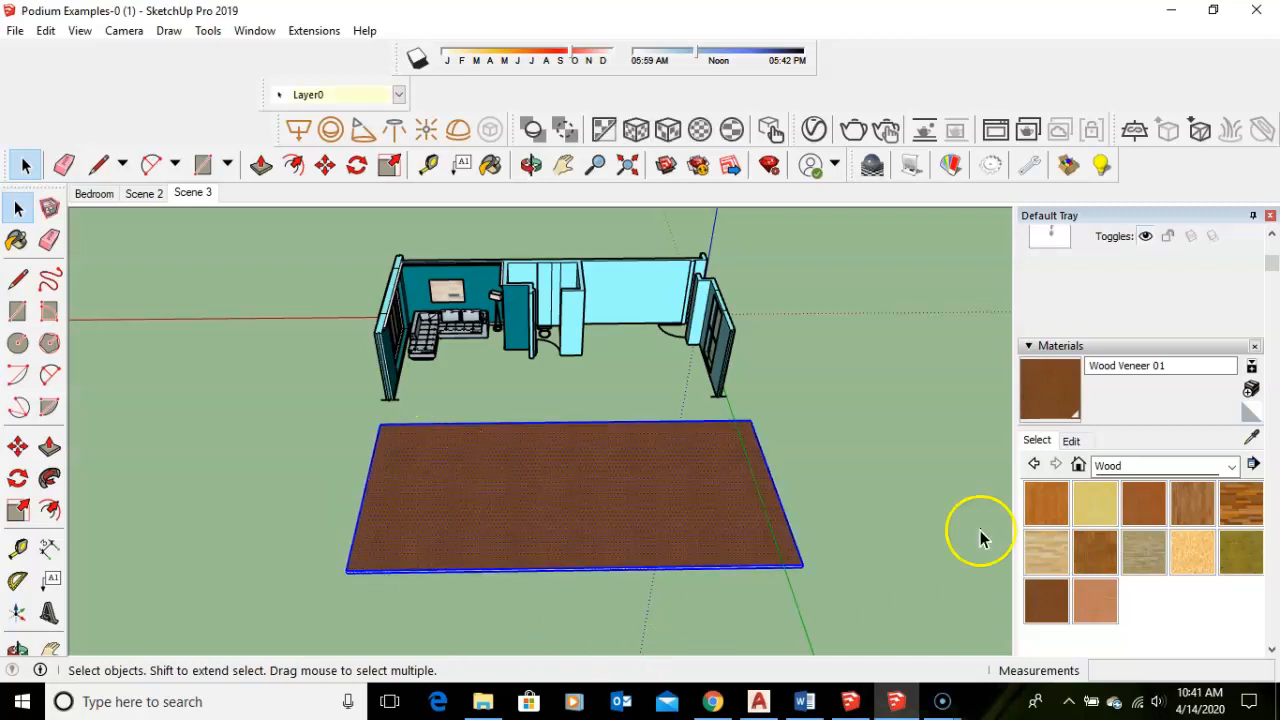
{"action": "right_click", "coordinate": [544, 498]}
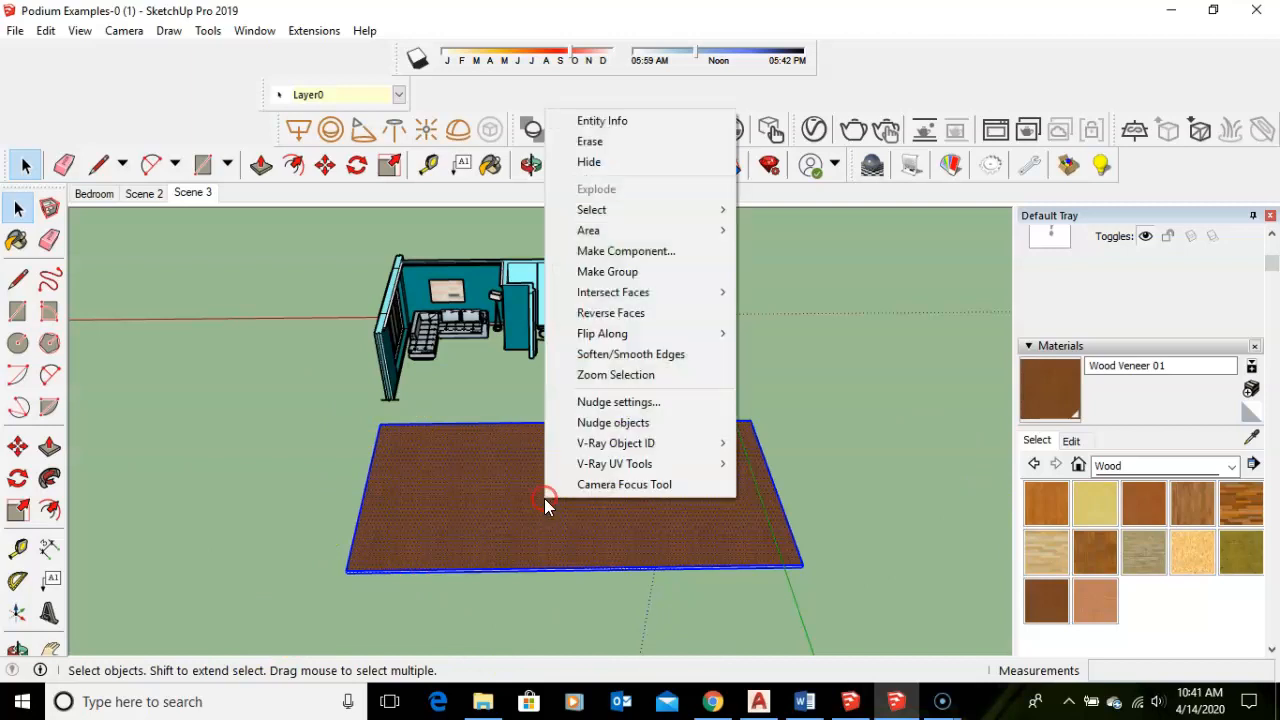
{"action": "left_click", "coordinate": [641, 262]}
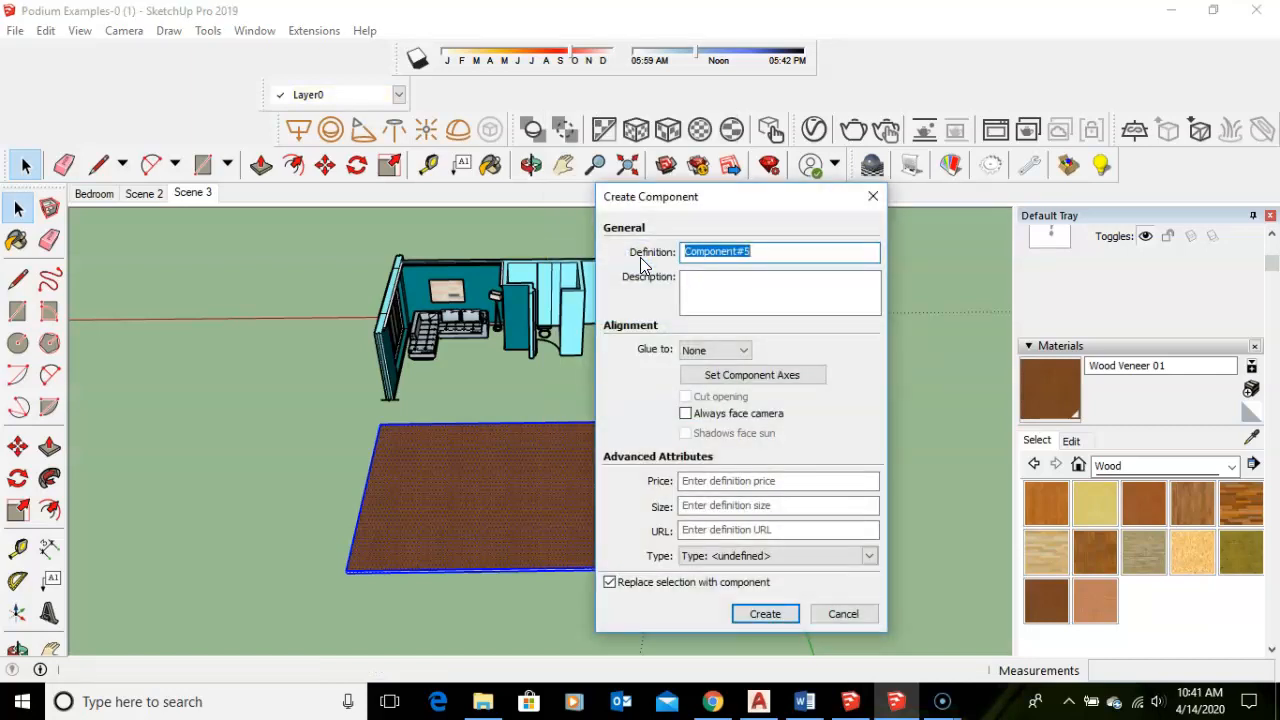
{"action": "type", "text": "Floor"}
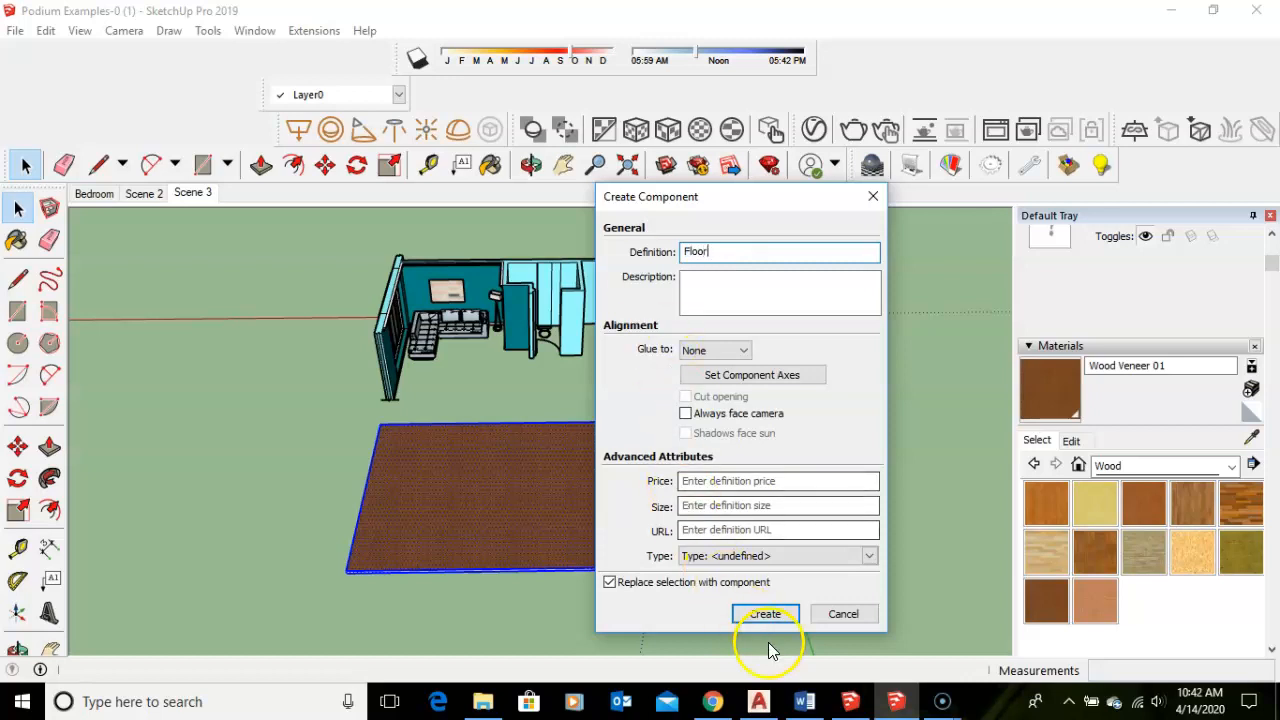
{"action": "left_click", "coordinate": [766, 613]}
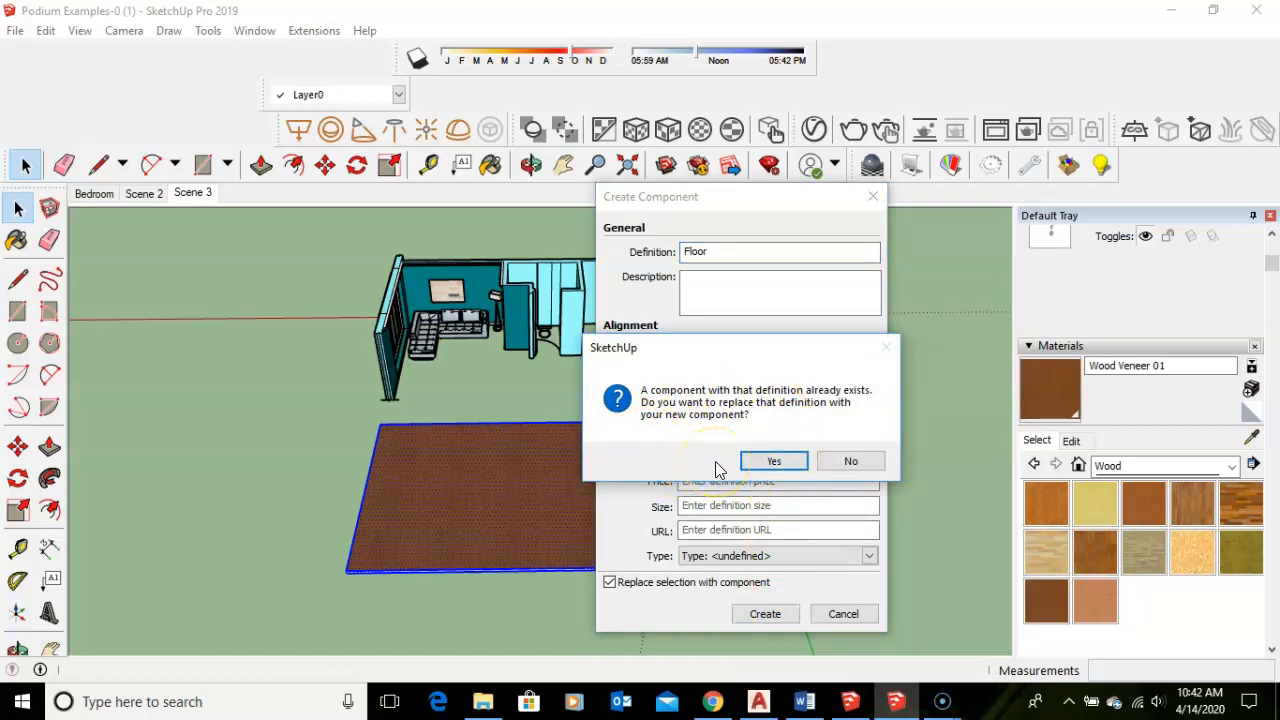
{"action": "left_click", "coordinate": [772, 462]}
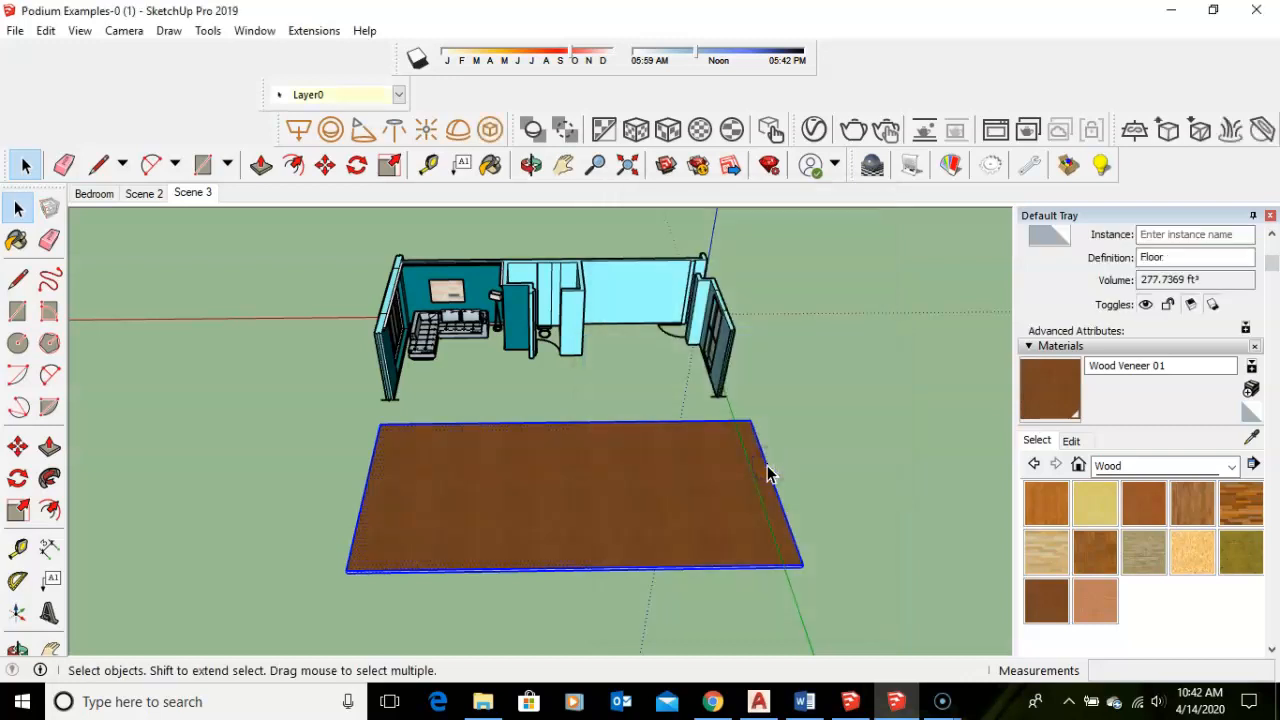
Move the Floor component by its inner top corner about 19' 8" to the far outer corner of the room walls.
{"action": "middle_click_drag", "start_coordinate": [826, 490], "coordinate": [444, 419]}
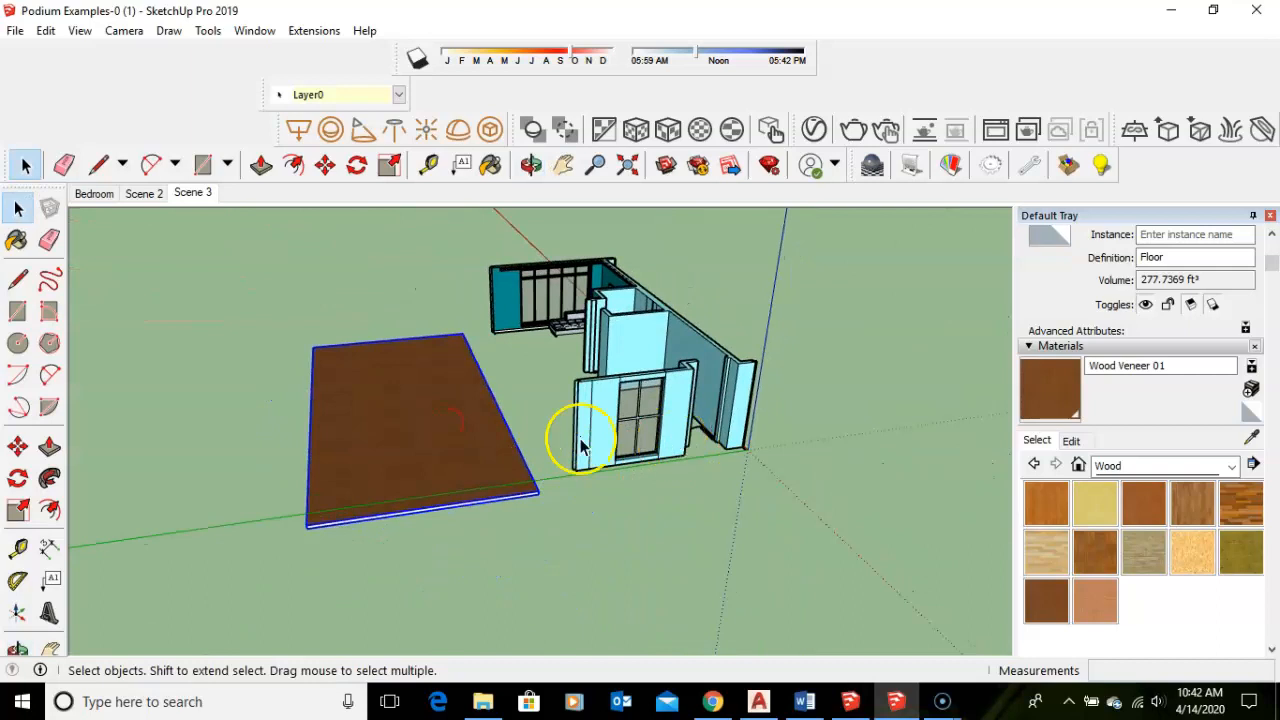
{"action": "left_click", "coordinate": [255, 490]}
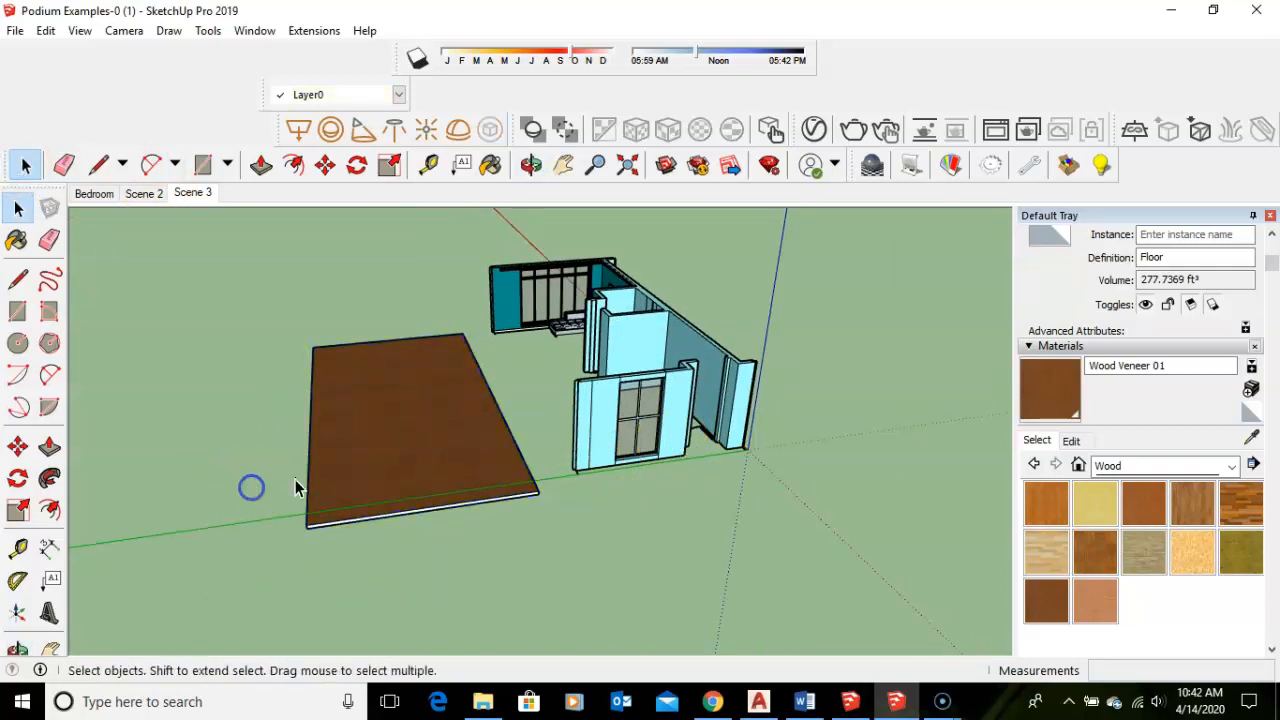
{"action": "left_click", "coordinate": [397, 447]}
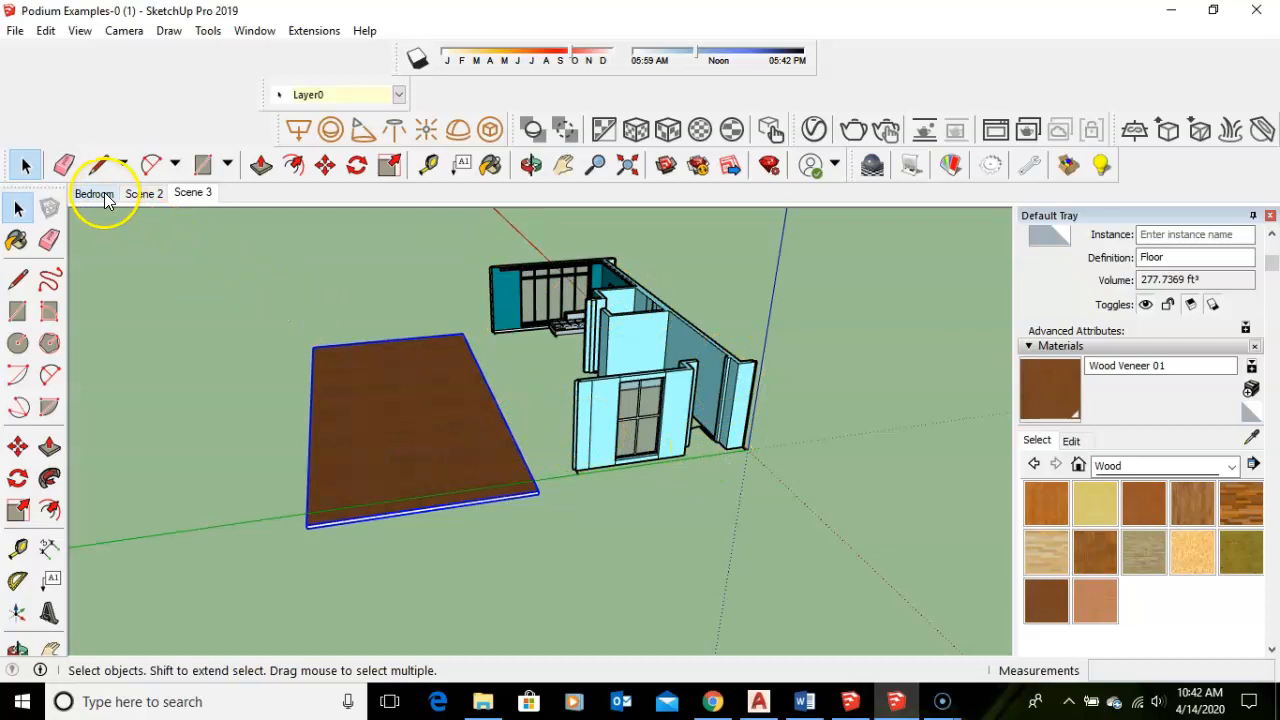
{"action": "left_click", "coordinate": [325, 164]}
{"action": "scroll", "coordinate": [541, 520], "scroll_direction": "up", "scroll_amount": 4}
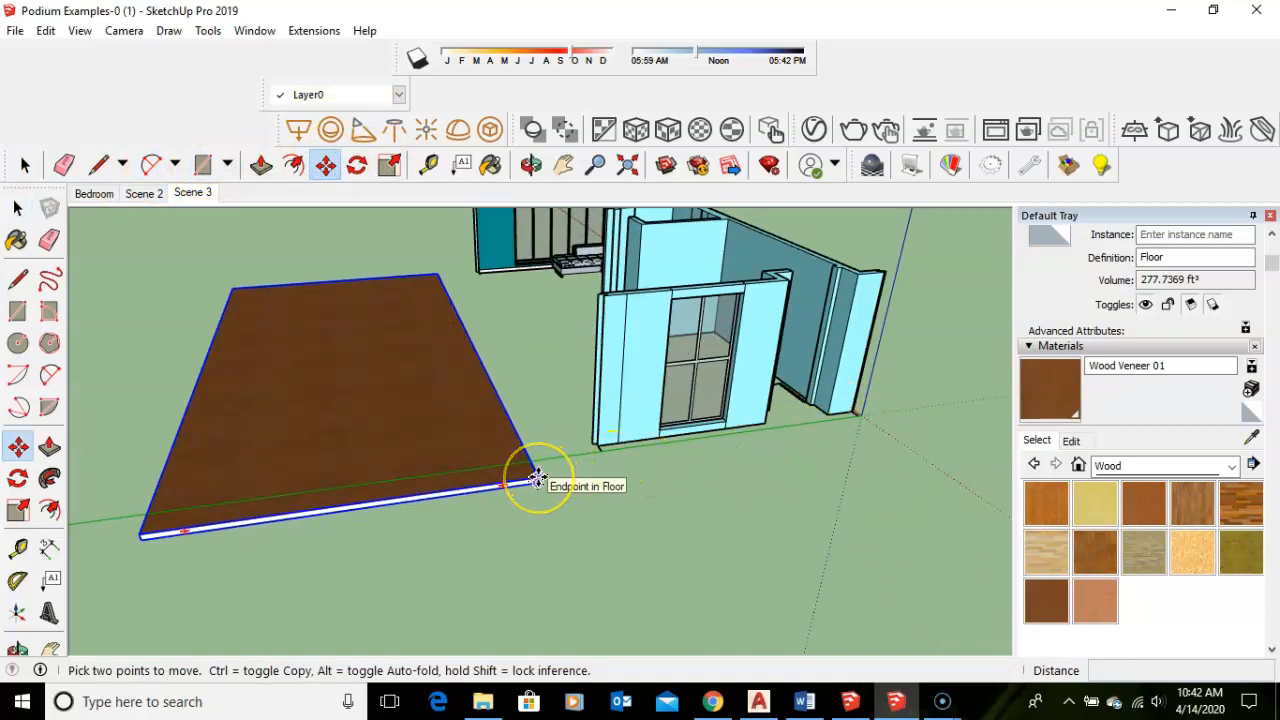
{"action": "scroll", "coordinate": [537, 478], "scroll_direction": "up", "scroll_amount": 3}
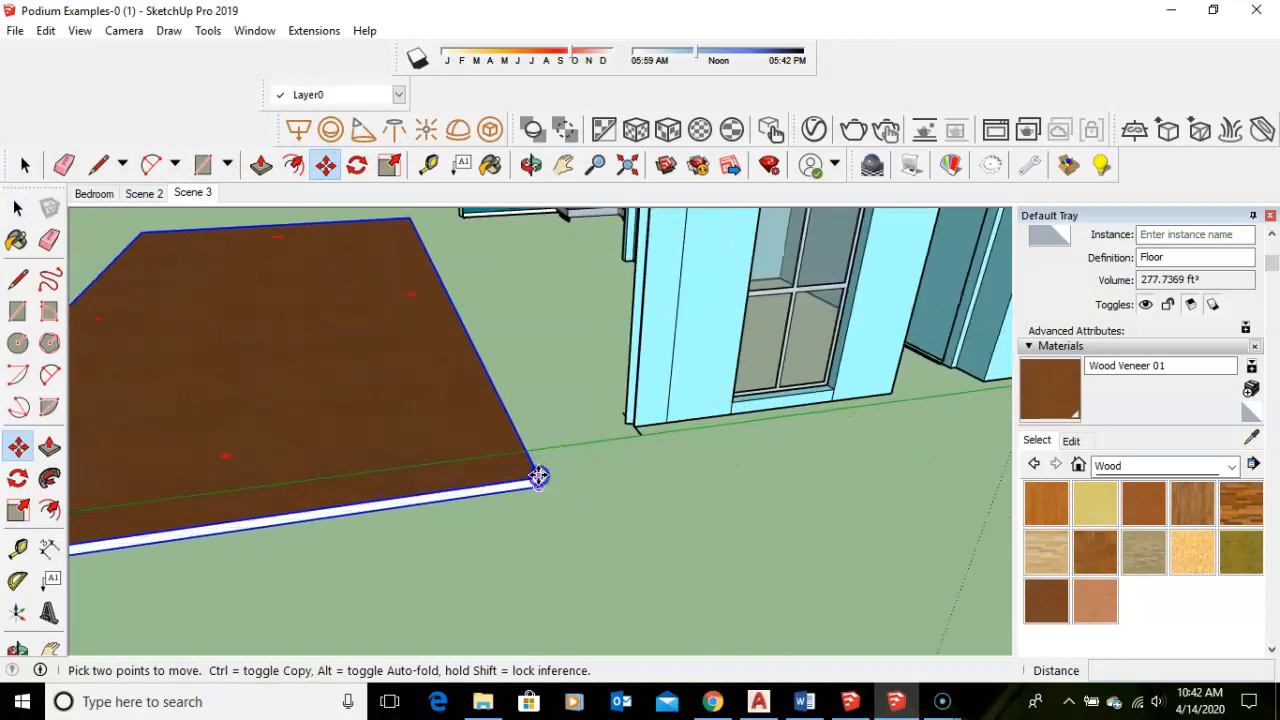
{"action": "left_click", "coordinate": [536, 475]}
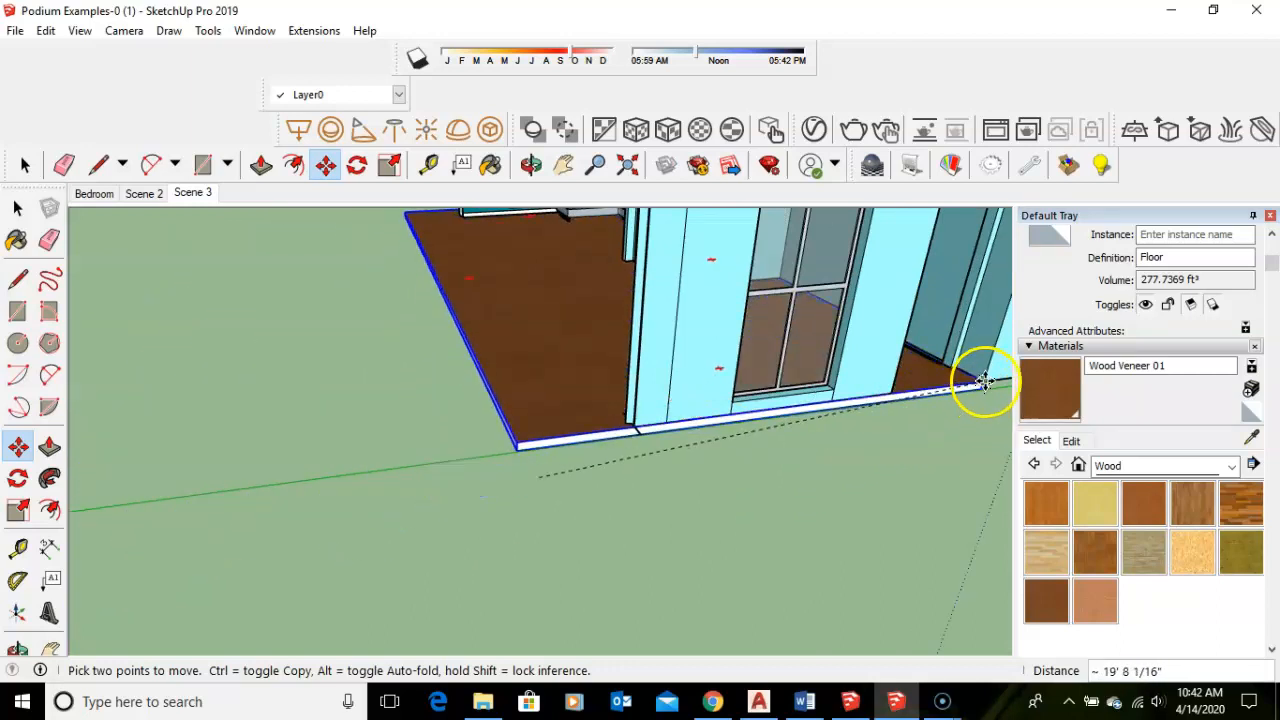
{"action": "left_click", "coordinate": [985, 383]}
{"action": "middle_click_drag", "start_coordinate": [286, 320], "coordinate": [617, 386]}
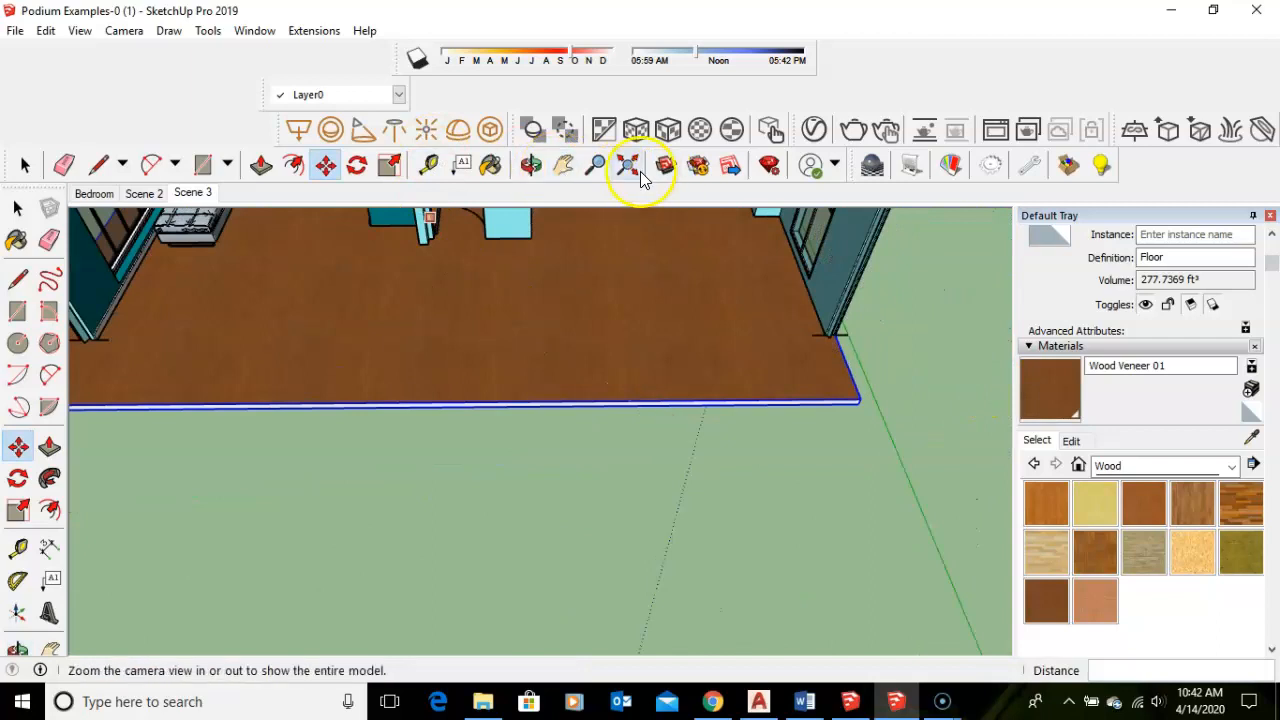
{"action": "left_click", "coordinate": [629, 166]}
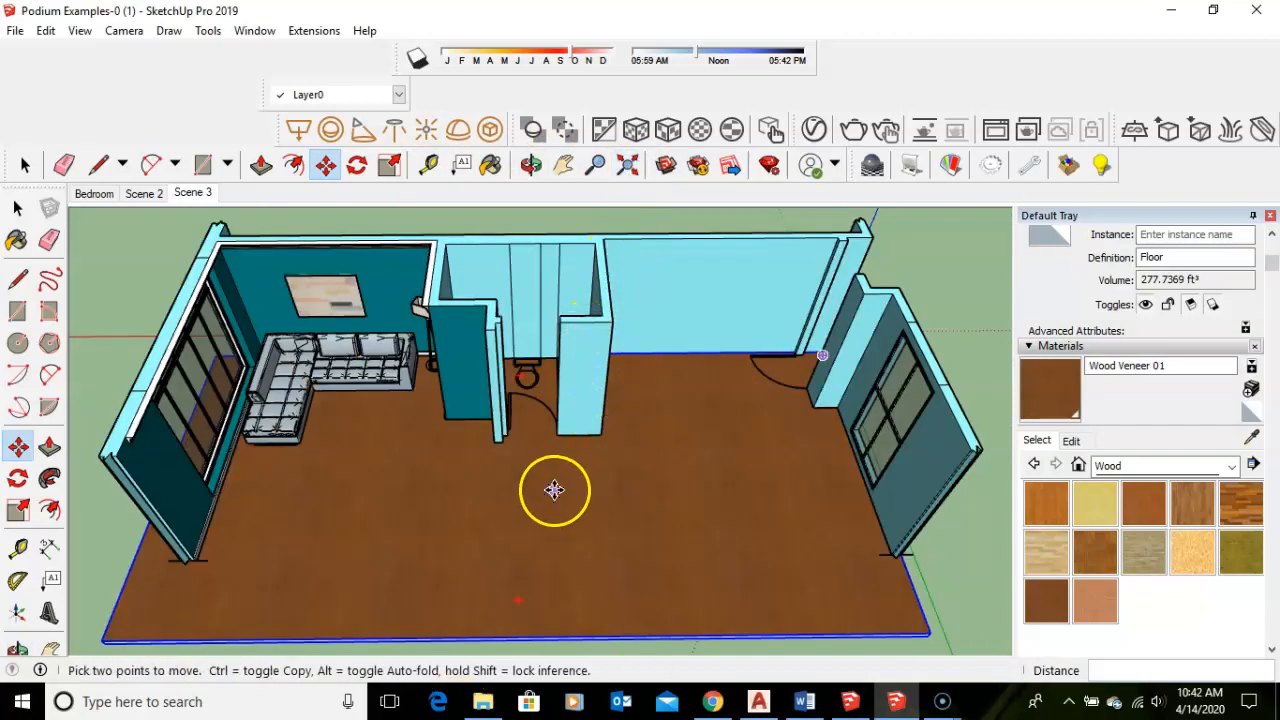
Edit the Floor component and push its side edge face beside the sofa-side window wall inward about 2' 9".
{"action": "left_click", "coordinate": [563, 168]}
{"action": "left_click_drag", "start_coordinate": [514, 371], "coordinate": [495, 345]}
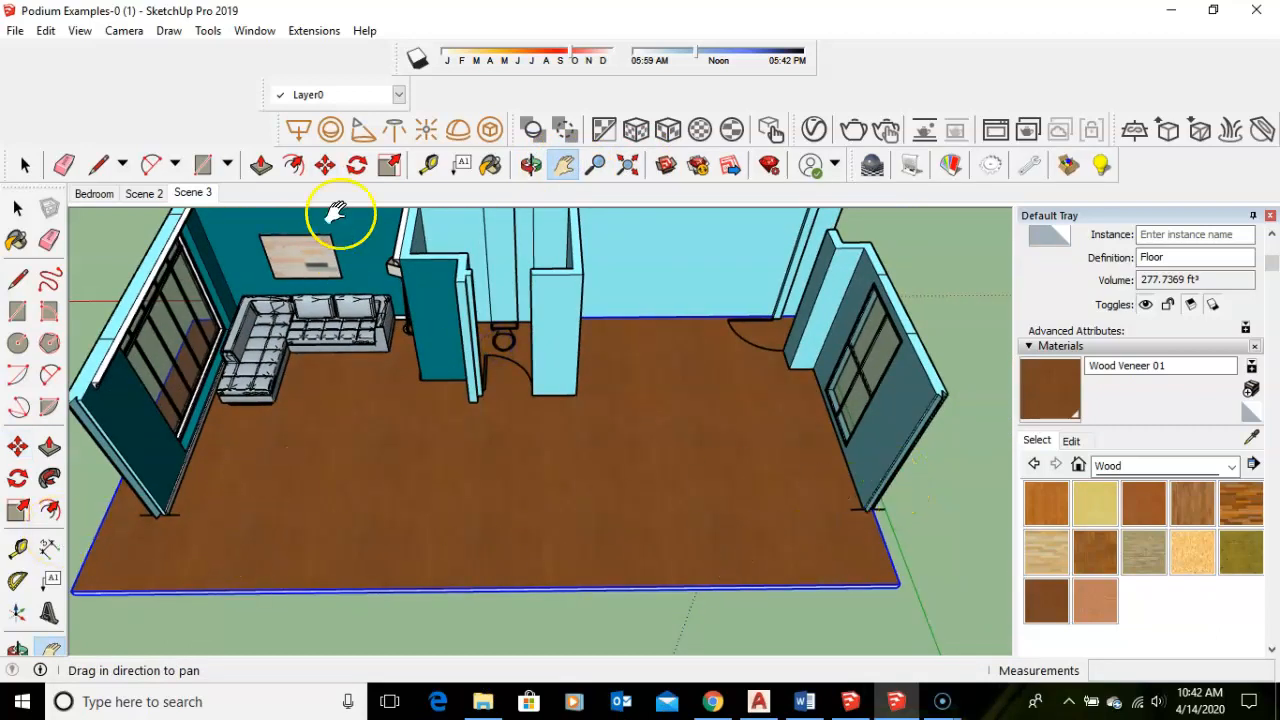
{"action": "left_click_drag", "start_coordinate": [406, 409], "coordinate": [460, 362]}
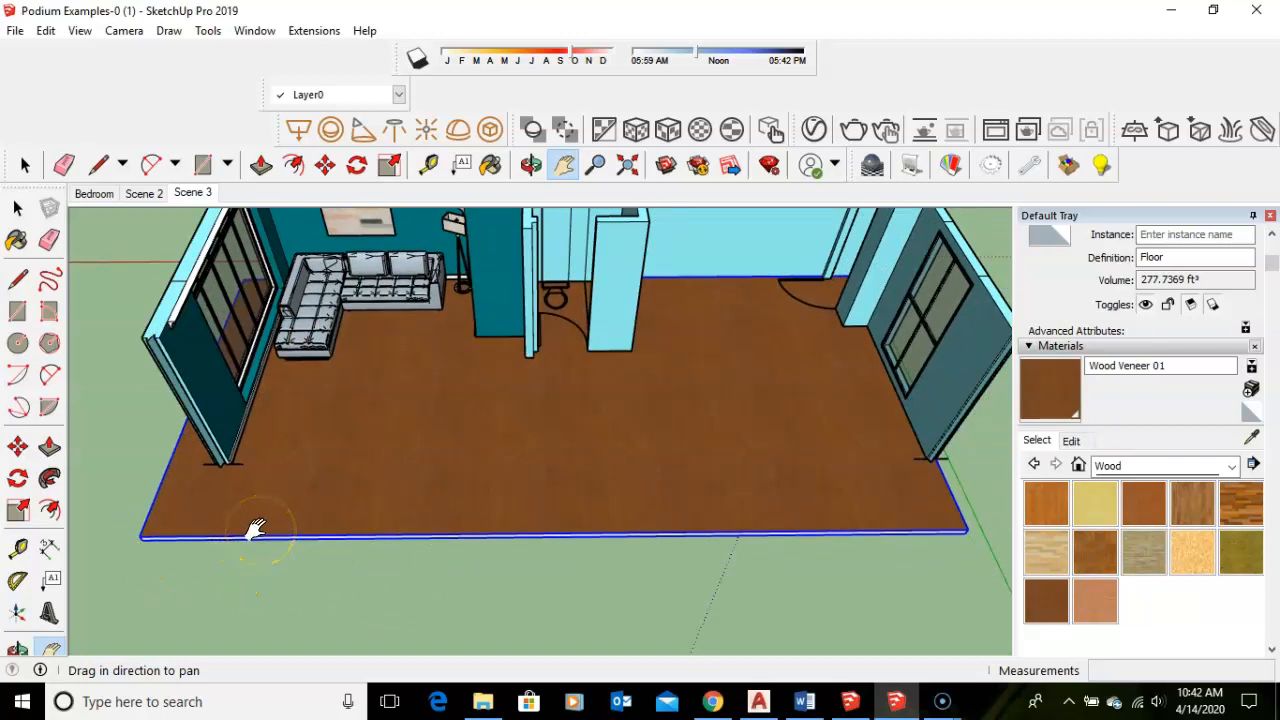
{"action": "left_click", "coordinate": [26, 165]}
{"action": "left_click", "coordinate": [517, 438]}
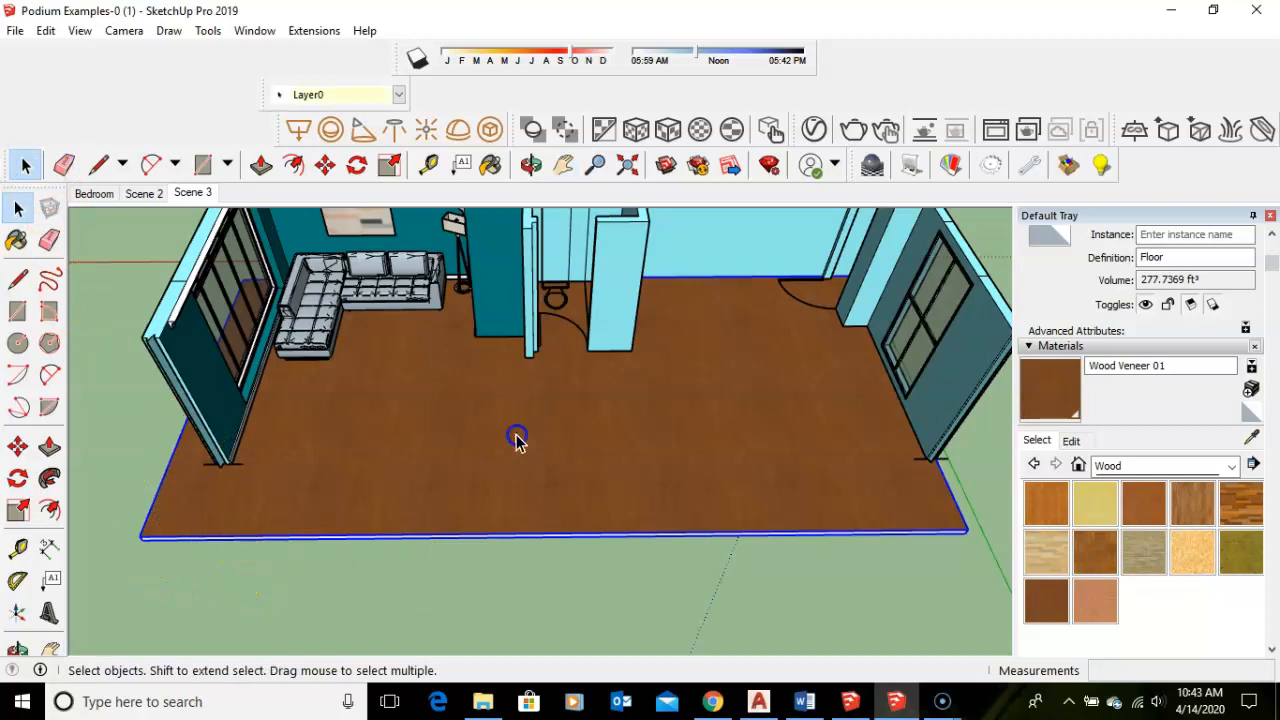
{"action": "right_click", "coordinate": [516, 434]}
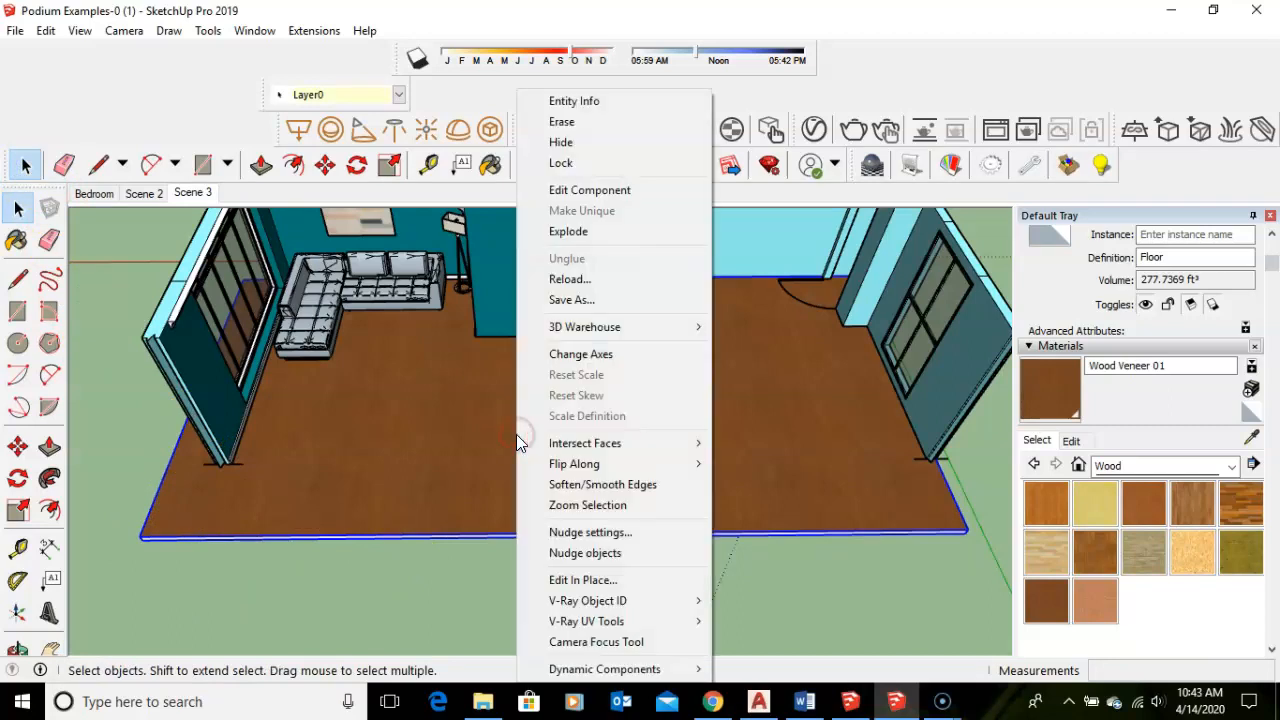
{"action": "left_click", "coordinate": [581, 200]}
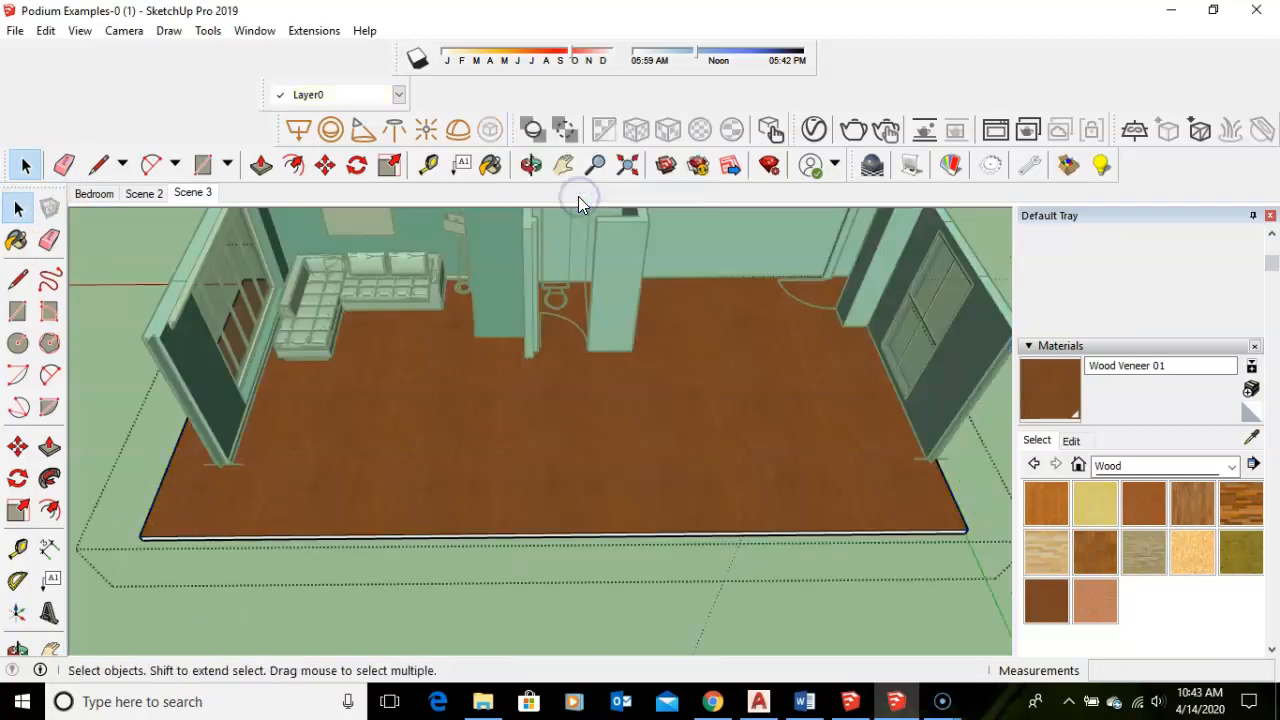
{"action": "left_click", "coordinate": [260, 165]}
{"action": "middle_click_drag", "start_coordinate": [249, 451], "coordinate": [371, 500]}
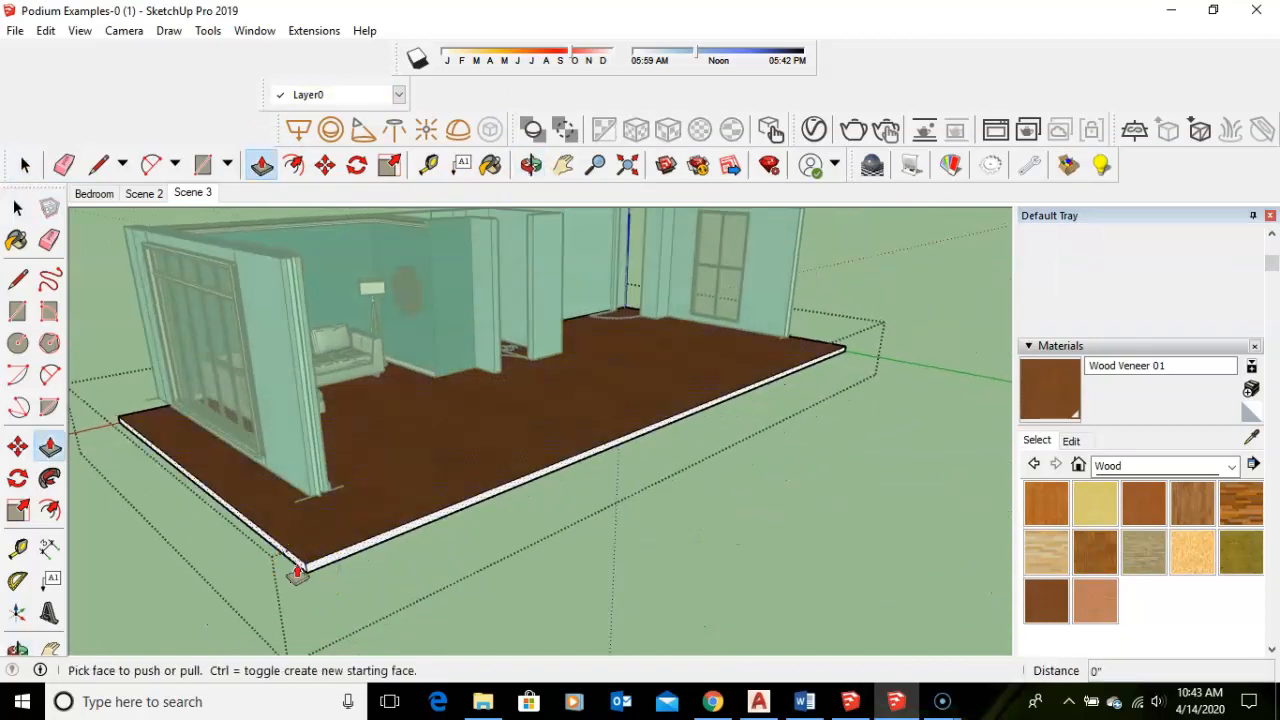
{"action": "left_click_drag", "start_coordinate": [297, 570], "coordinate": [372, 540]}
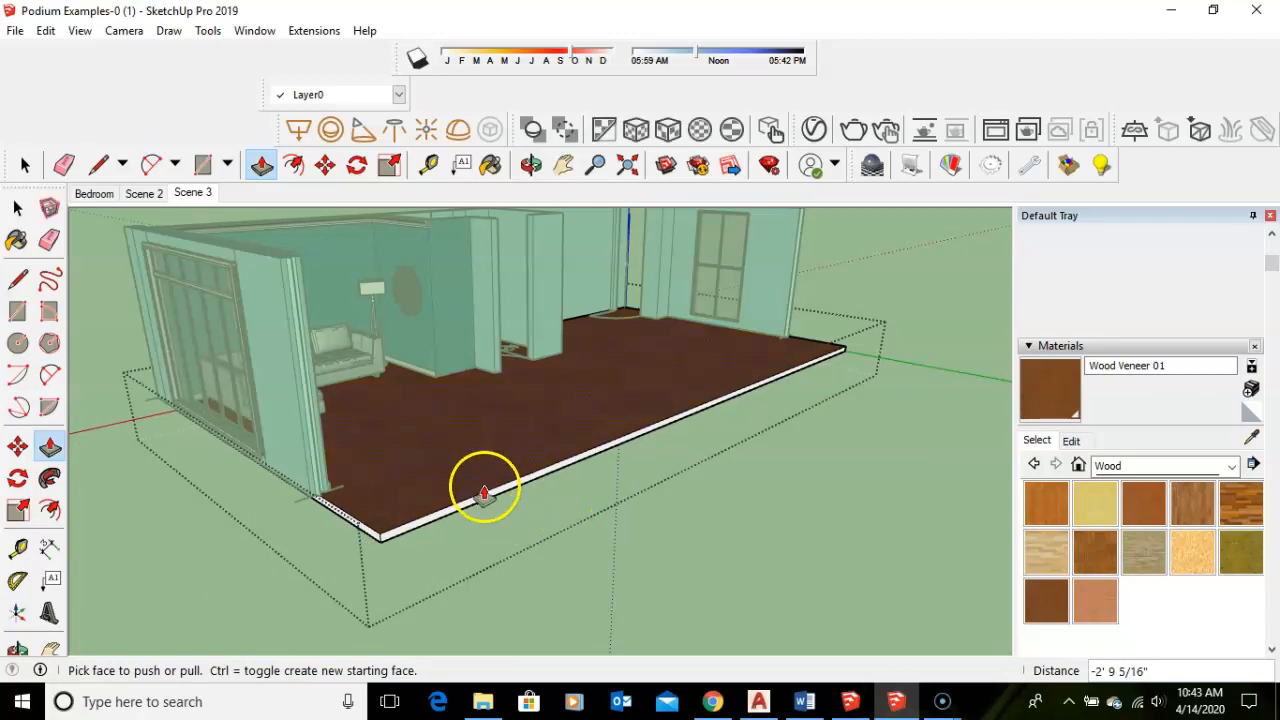
Push the floor slab's long front edge face inward about 1' 6" and finish editing the component.
{"action": "left_click_drag", "start_coordinate": [487, 494], "coordinate": [611, 449]}
{"action": "middle_click_drag", "start_coordinate": [611, 449], "coordinate": [395, 549]}
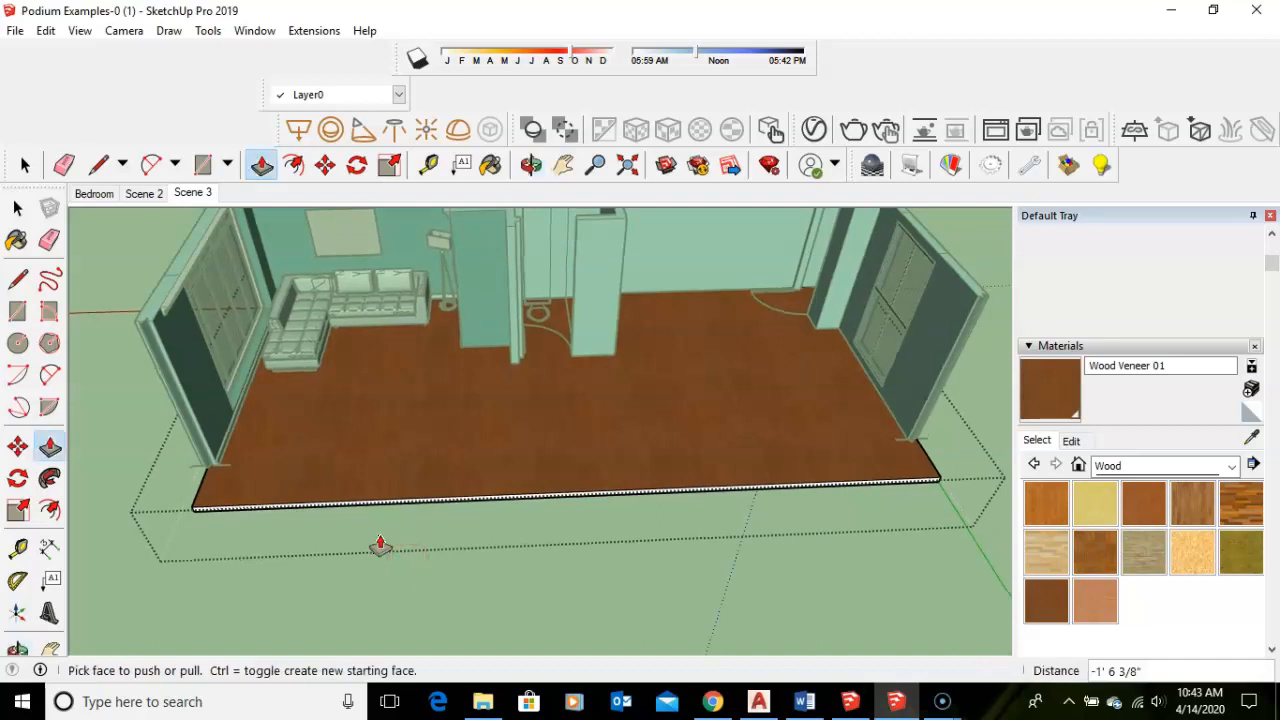
{"action": "left_click", "coordinate": [22, 164]}
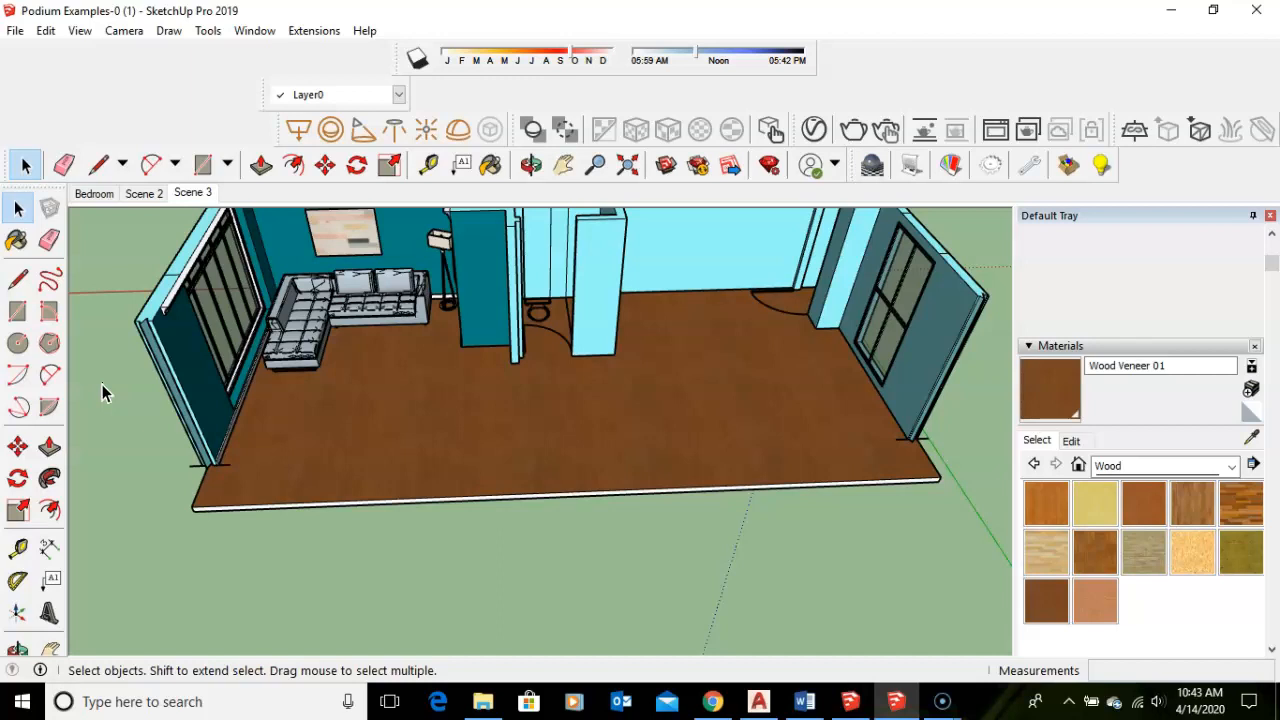
Edit the Floor component and paint its top face with the Wood Bamboo material.
{"action": "left_click", "coordinate": [488, 460]}
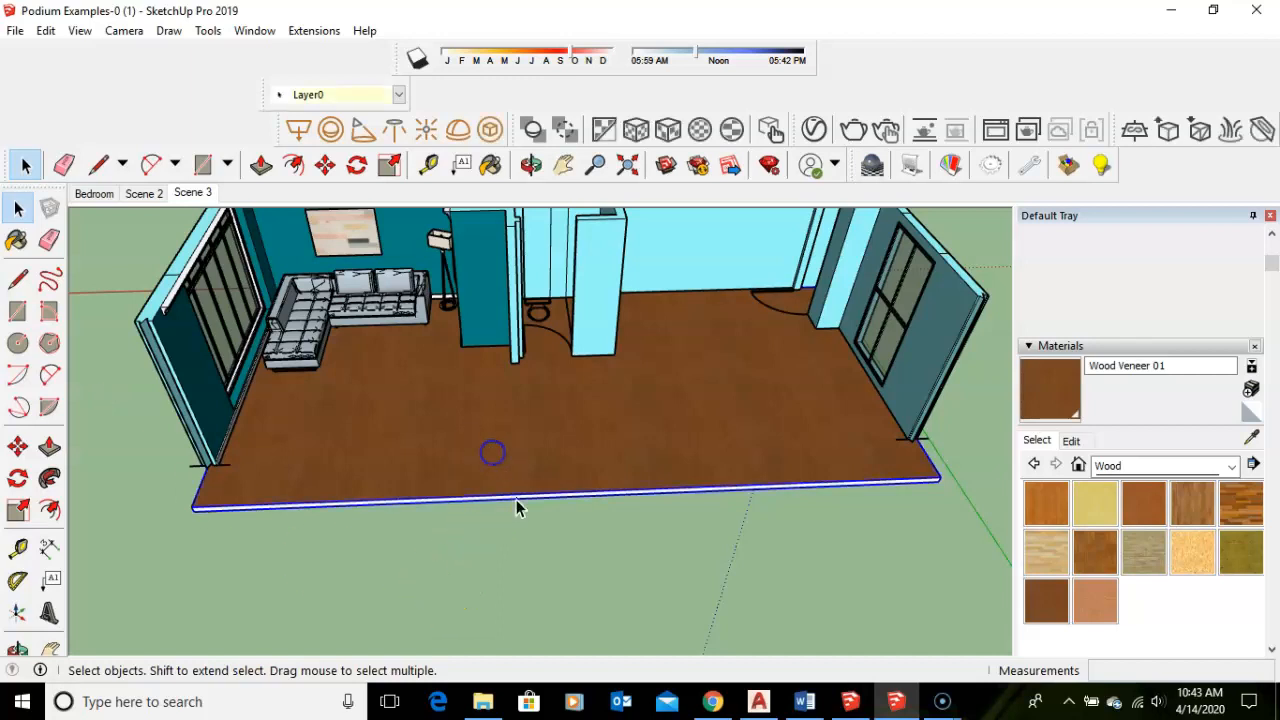
{"action": "right_click", "coordinate": [483, 428]}
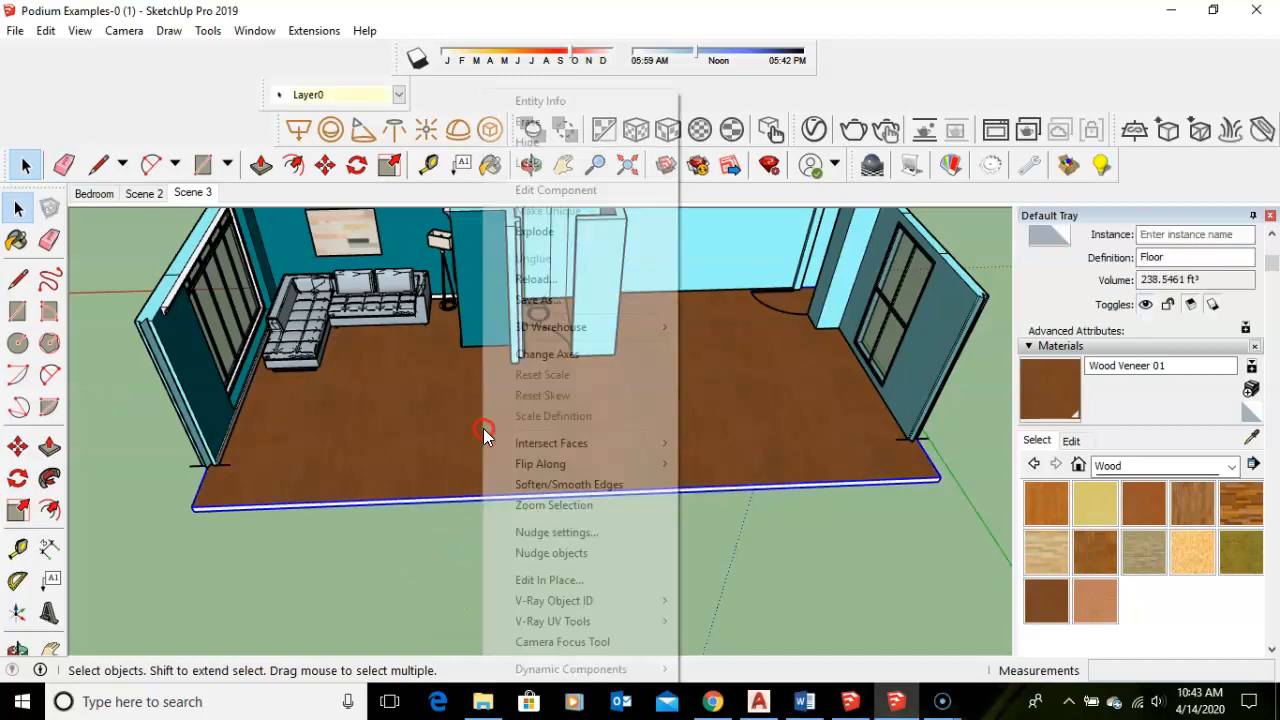
{"action": "left_click", "coordinate": [540, 192]}
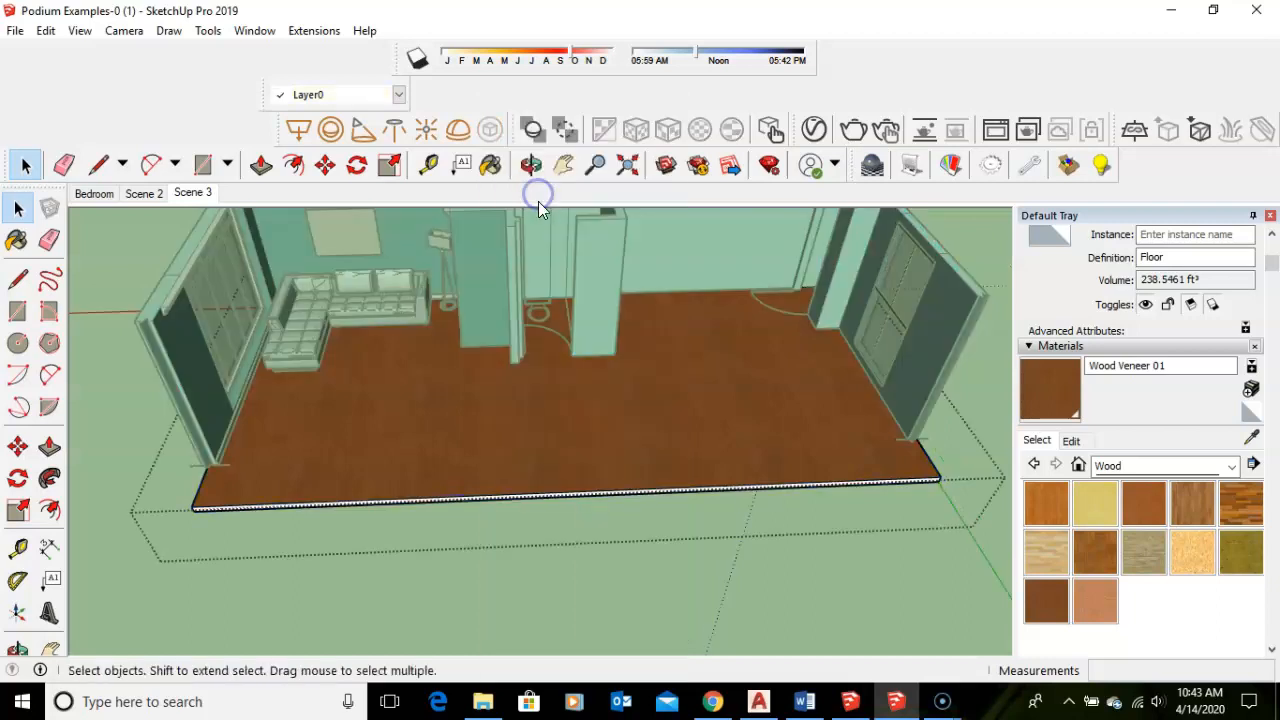
{"action": "left_click", "coordinate": [1042, 505]}
{"action": "left_click", "coordinate": [750, 446]}
{"action": "left_click", "coordinate": [356, 364]}
{"action": "left_click", "coordinate": [243, 492]}
{"action": "left_click", "coordinate": [657, 377]}
{"action": "left_click", "coordinate": [582, 487]}
{"action": "left_click", "coordinate": [750, 495]}
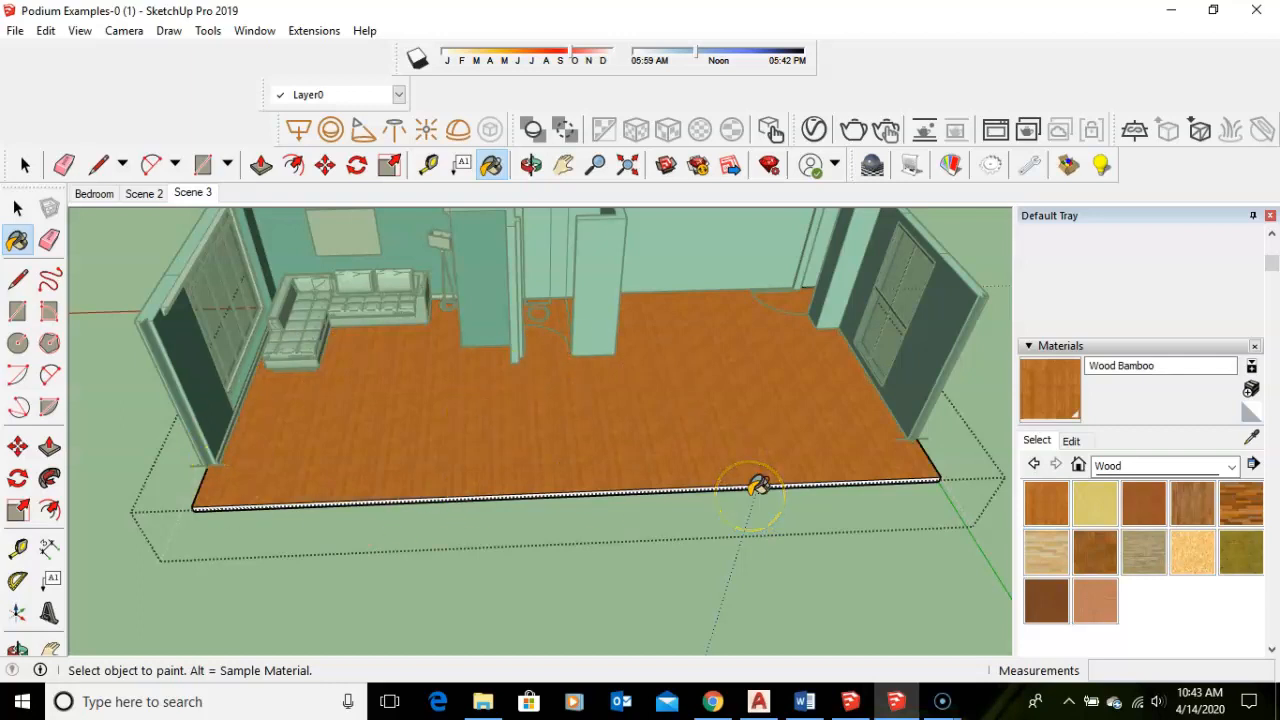
Set the Wood Bamboo texture size to 6' by 6' and finish editing the Floor component.
{"action": "left_click", "coordinate": [1071, 441]}
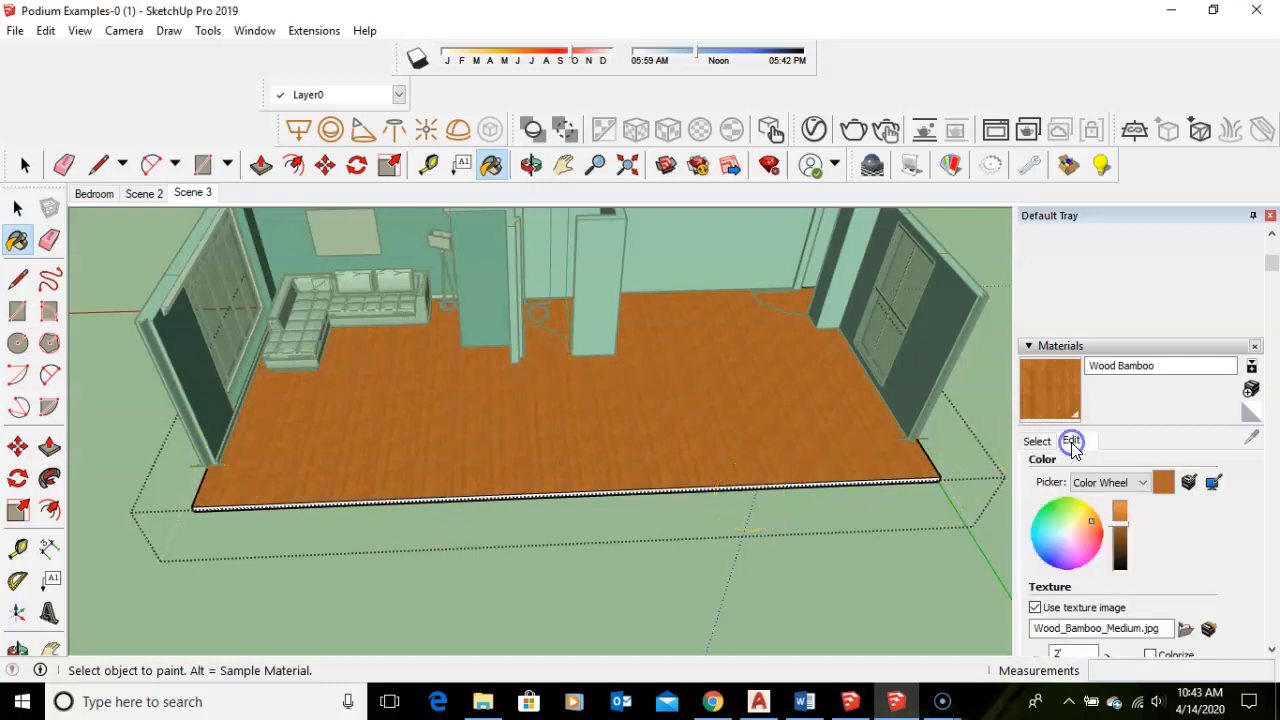
{"action": "scroll", "coordinate": [1096, 623], "scroll_direction": "down", "scroll_amount": 1}
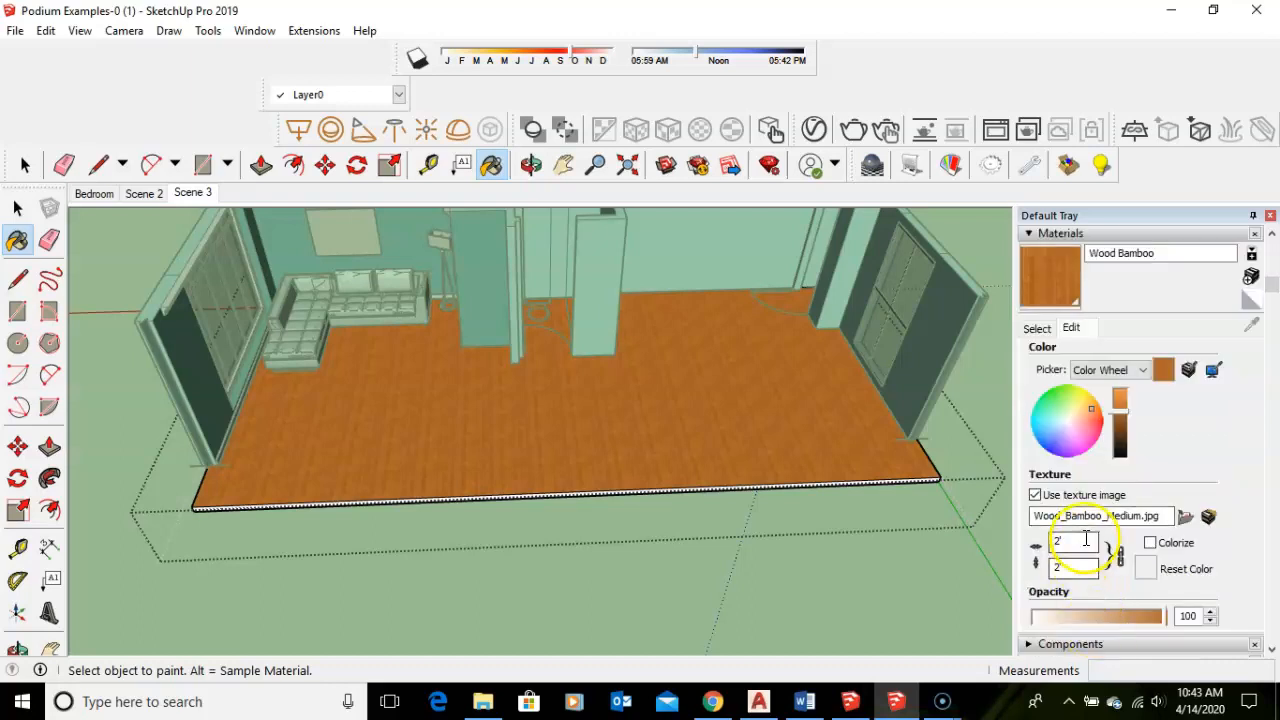
{"action": "left_click_drag", "start_coordinate": [1084, 540], "coordinate": [1014, 547]}
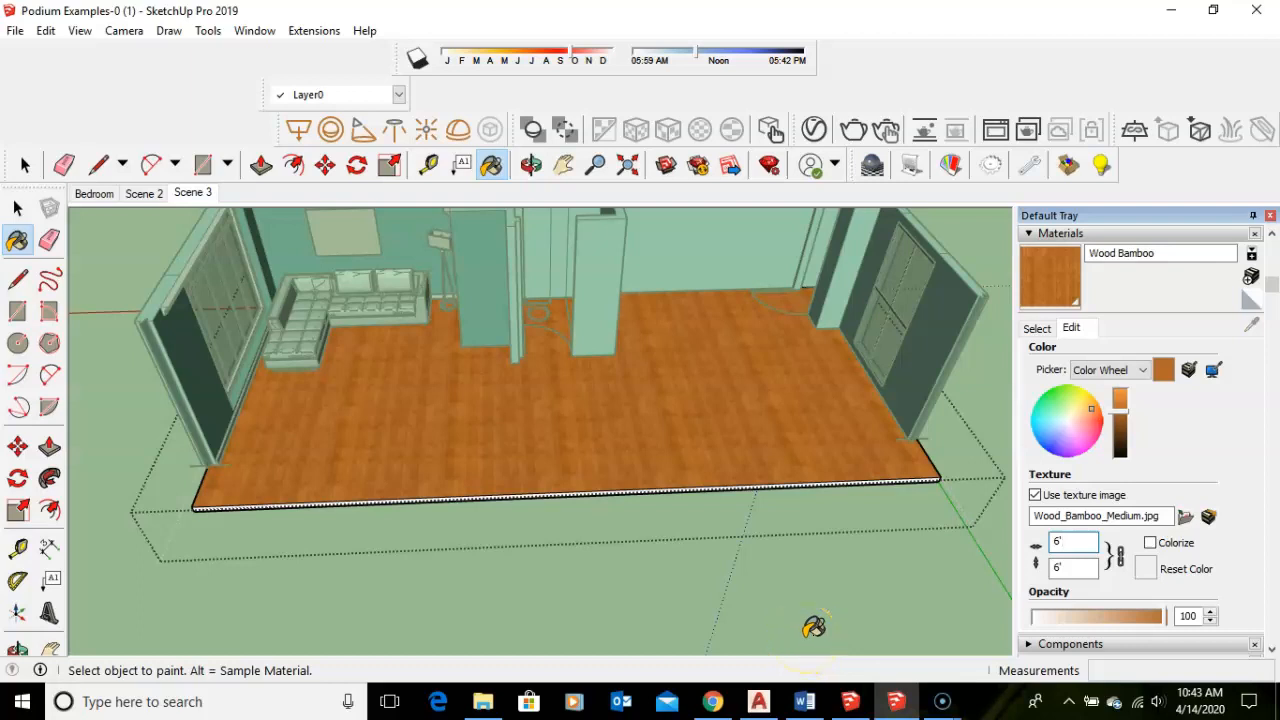
{"action": "left_click", "coordinate": [22, 165]}
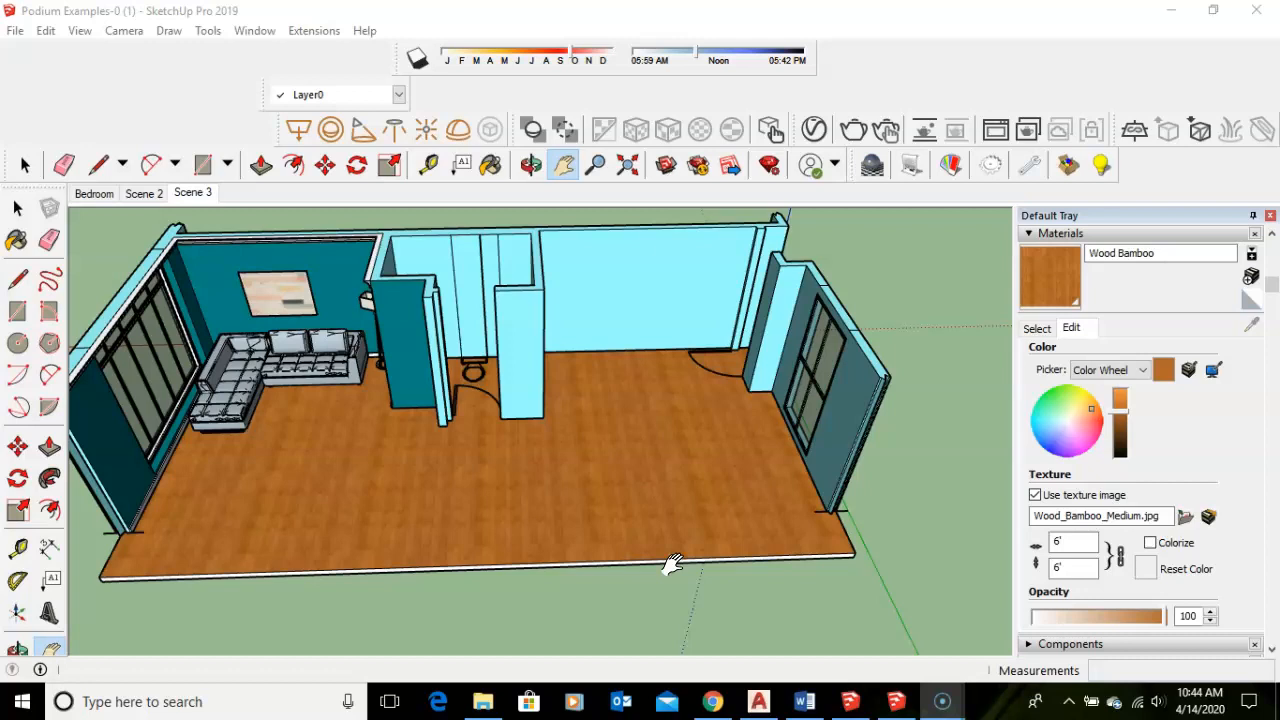
Copy the Floor component by its inner back corner vertically about 11' 8" to sit above the room walls.
{"action": "left_click", "coordinate": [25, 164]}
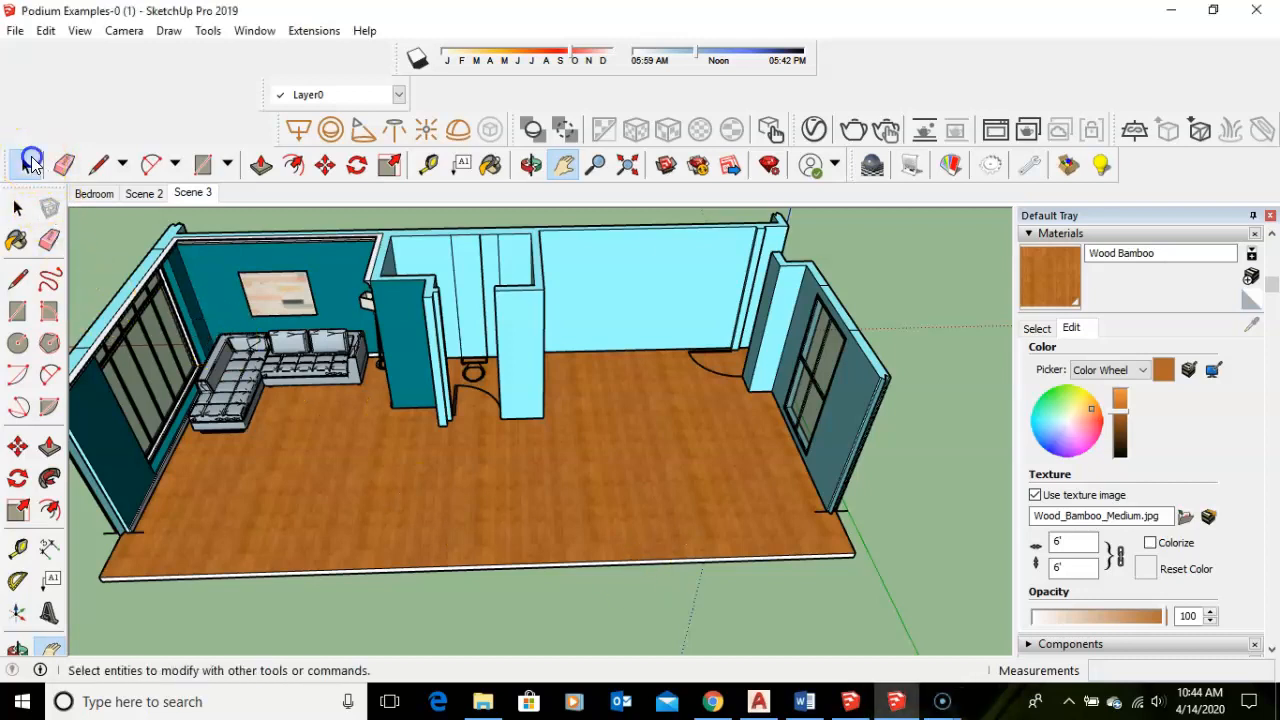
{"action": "left_click", "coordinate": [727, 518]}
{"action": "middle_click_drag", "start_coordinate": [727, 516], "coordinate": [655, 518]}
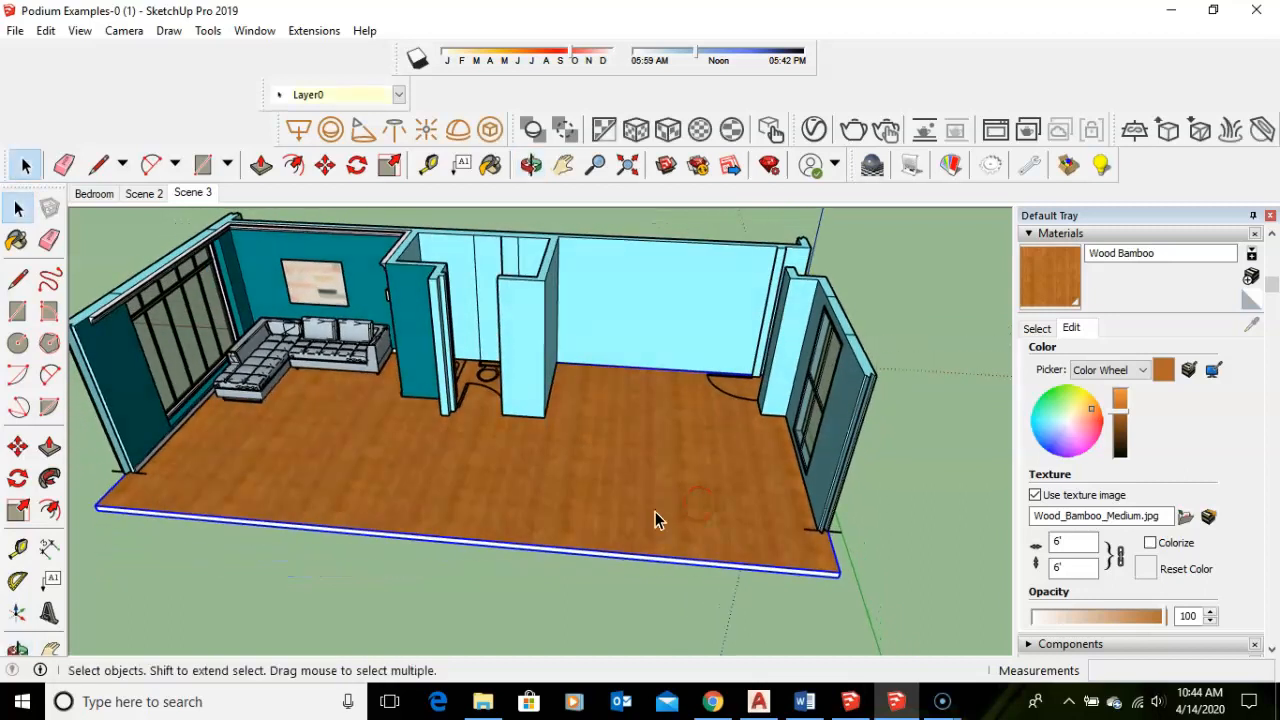
{"action": "left_click", "coordinate": [326, 166]}
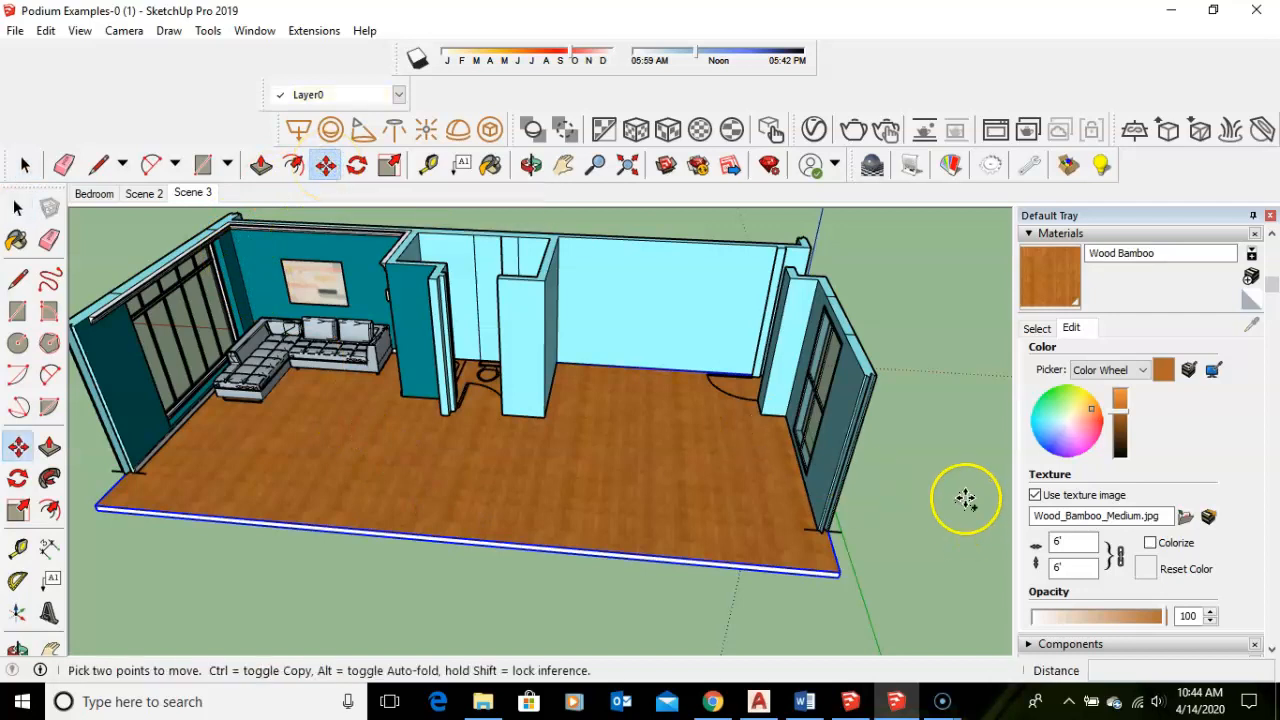
{"action": "middle_click_drag", "start_coordinate": [891, 337], "coordinate": [607, 300]}
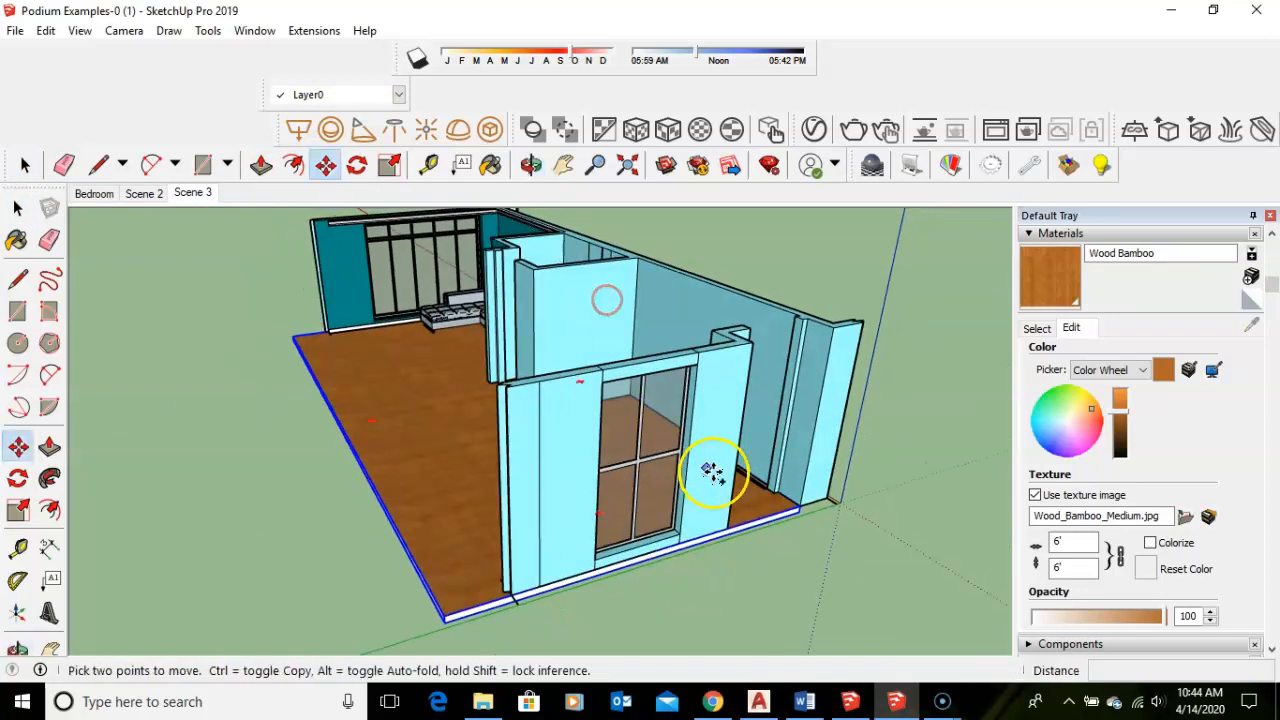
{"action": "key", "text": "ctrl"}
{"action": "left_click", "coordinate": [799, 508]}
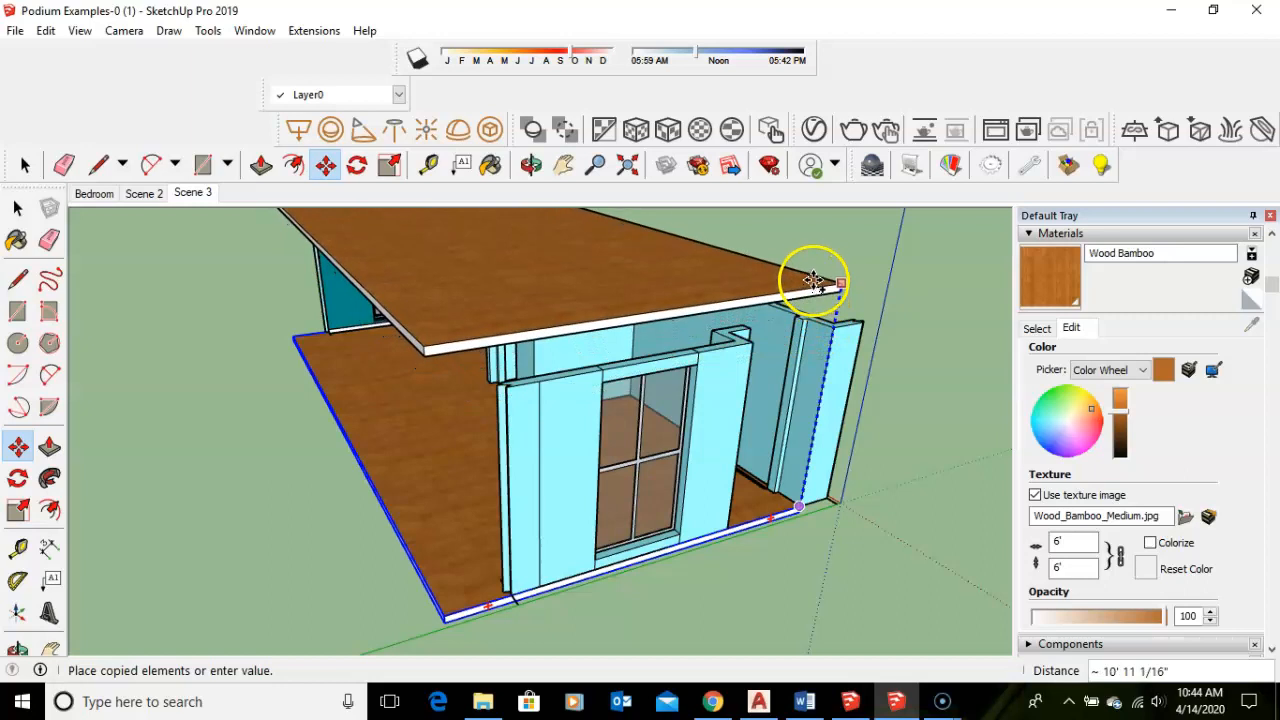
{"action": "left_click", "coordinate": [808, 262]}
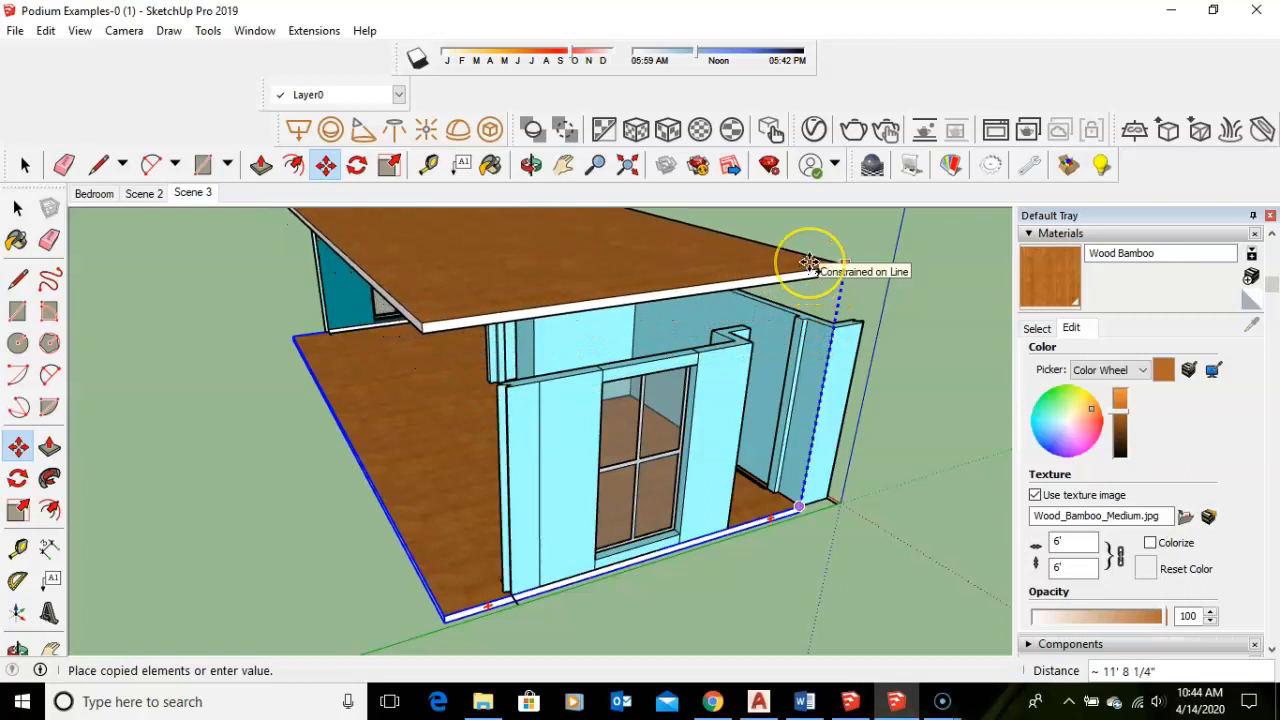
Explode the copied floor slab above the walls to separate it from the Floor component definition.
{"action": "middle_click_drag", "start_coordinate": [489, 357], "coordinate": [694, 346]}
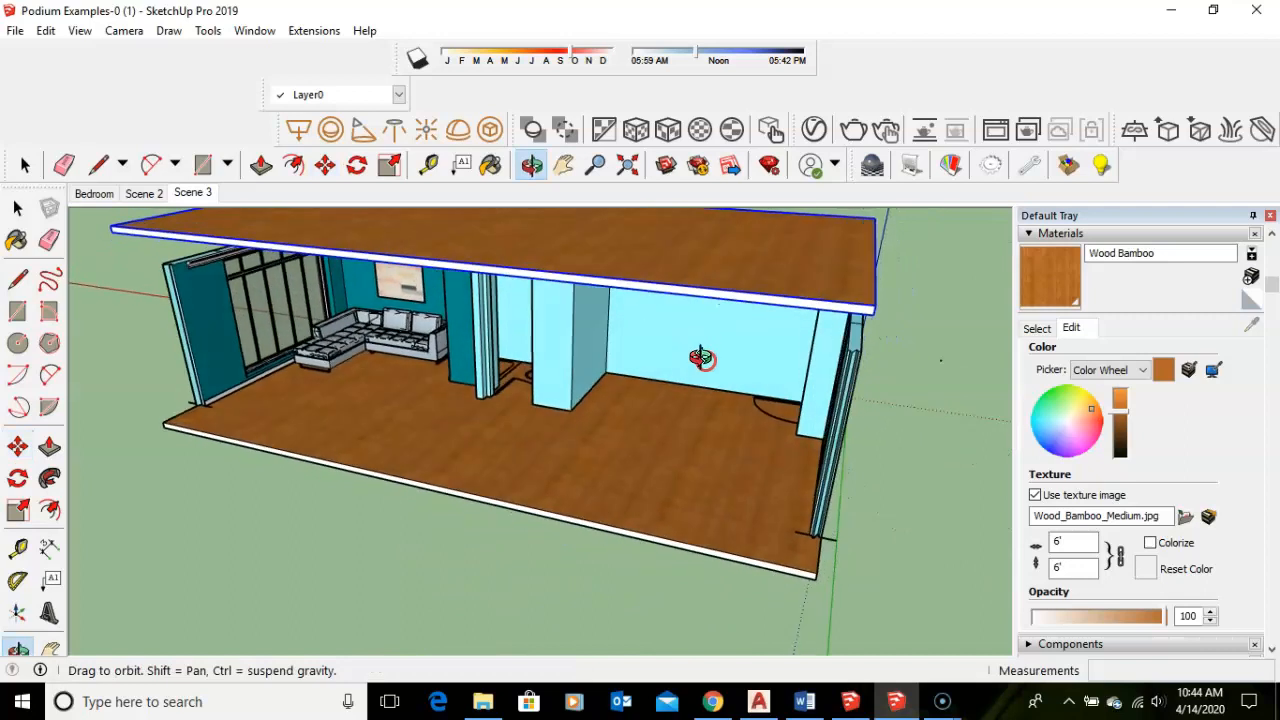
{"action": "key", "text": "m"}
{"action": "left_click", "coordinate": [565, 166]}
{"action": "left_click_drag", "start_coordinate": [543, 286], "coordinate": [457, 374]}
{"action": "middle_click_drag", "start_coordinate": [457, 374], "coordinate": [592, 391]}
{"action": "scroll", "coordinate": [596, 384], "scroll_direction": "down", "scroll_amount": 3}
{"action": "left_click", "coordinate": [30, 166]}
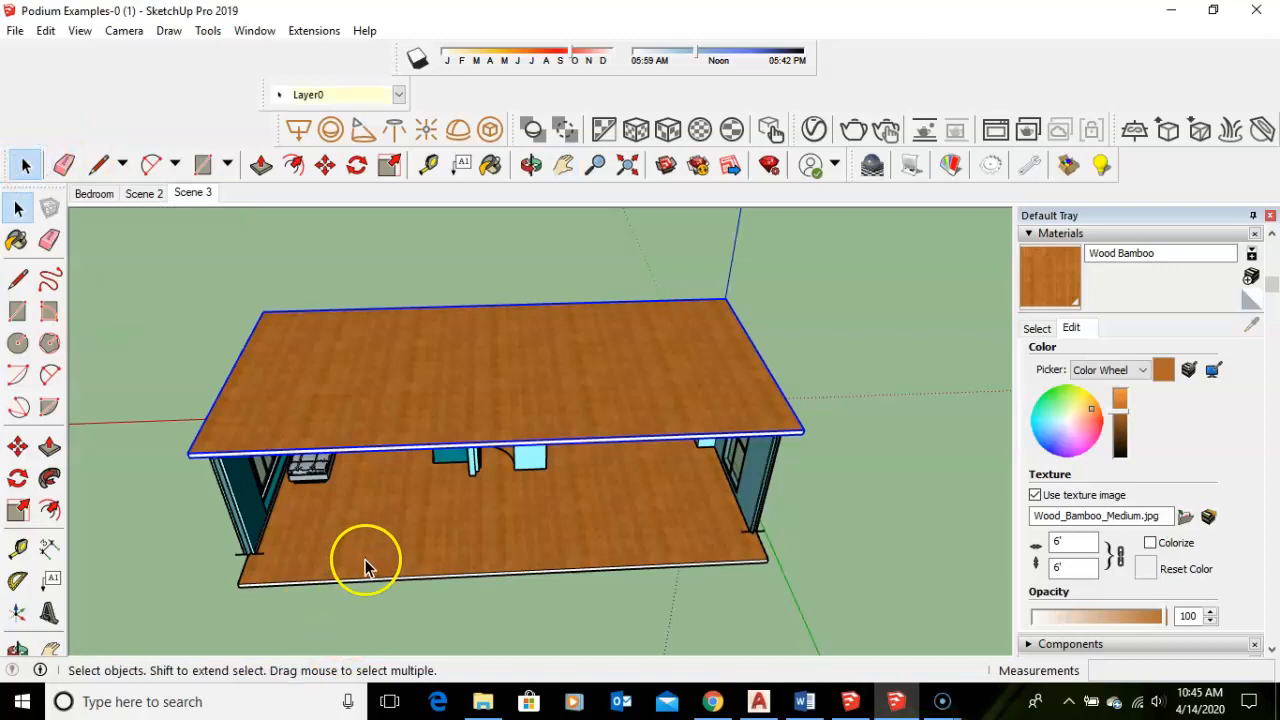
{"action": "left_click", "coordinate": [897, 317]}
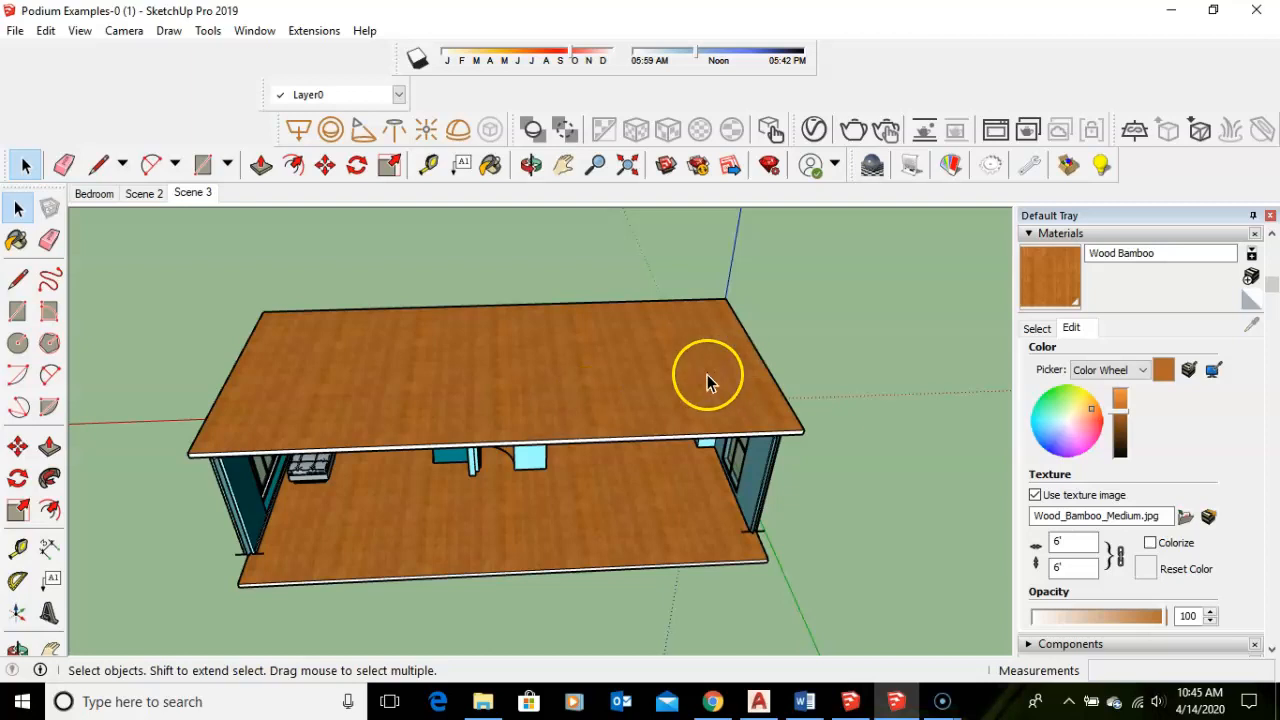
{"action": "middle_click_drag", "start_coordinate": [707, 376], "coordinate": [572, 330]}
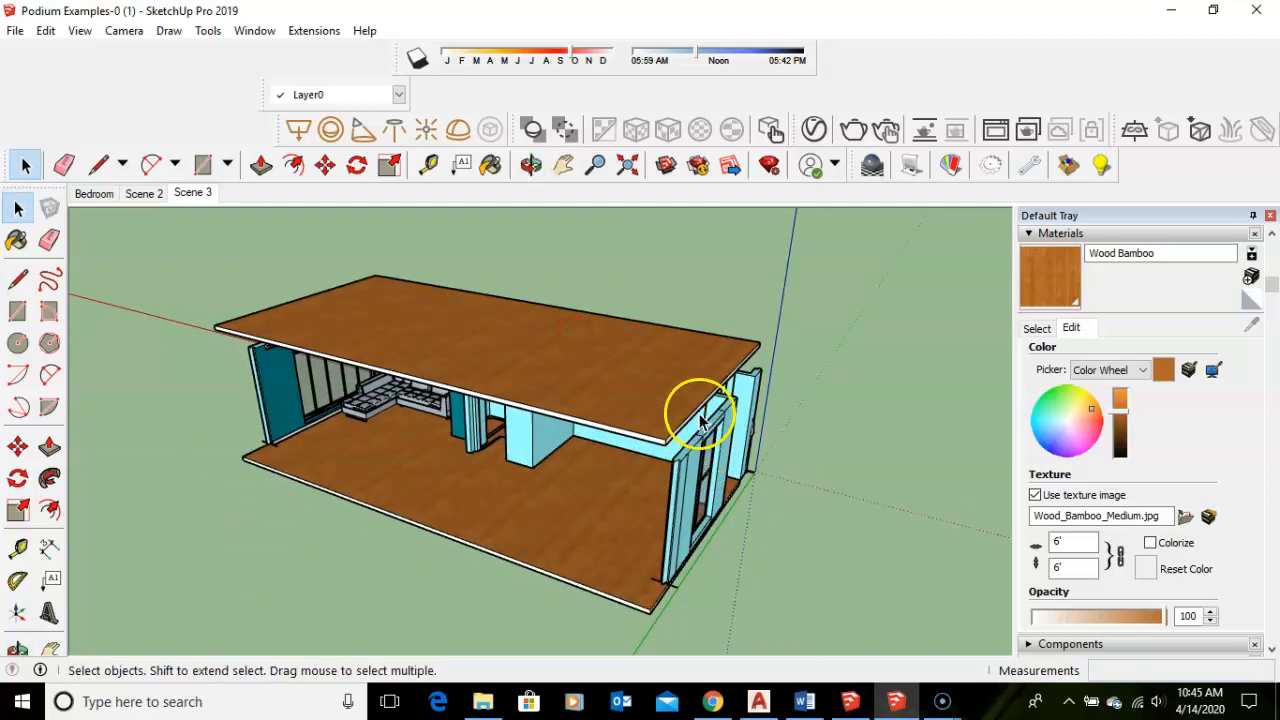
{"action": "double_click", "coordinate": [638, 394]}
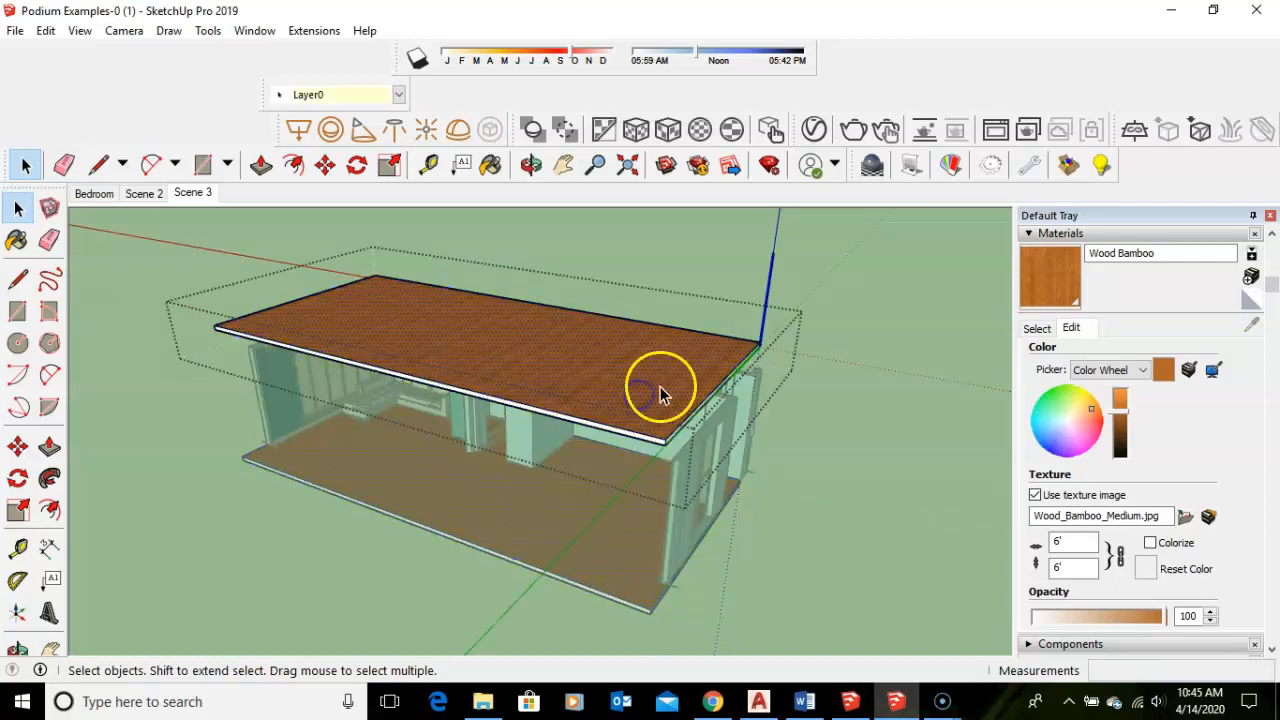
{"action": "left_click", "coordinate": [971, 430]}
{"action": "left_click", "coordinate": [698, 400]}
{"action": "right_click", "coordinate": [698, 400]}
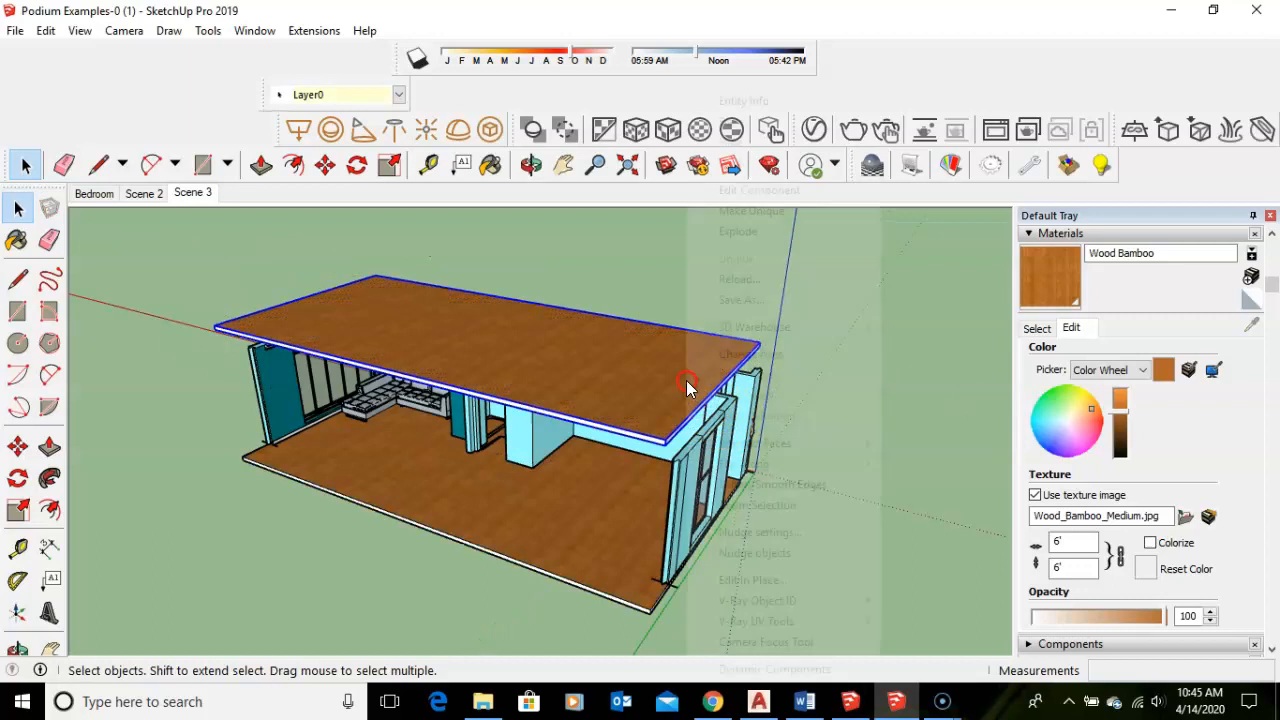
{"action": "left_click", "coordinate": [763, 231]}
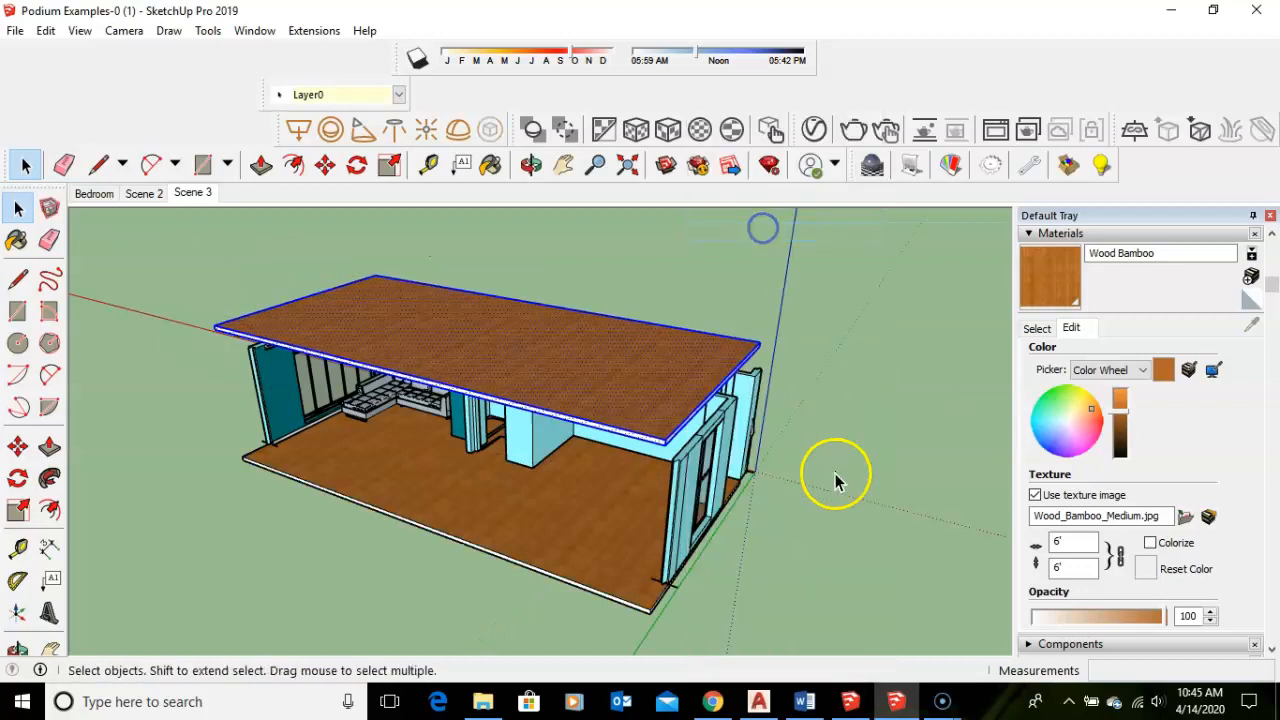
Make the exploded upper slab a new component with the definition name Ceiling, replacing the selection.
{"action": "right_click", "coordinate": [623, 397]}
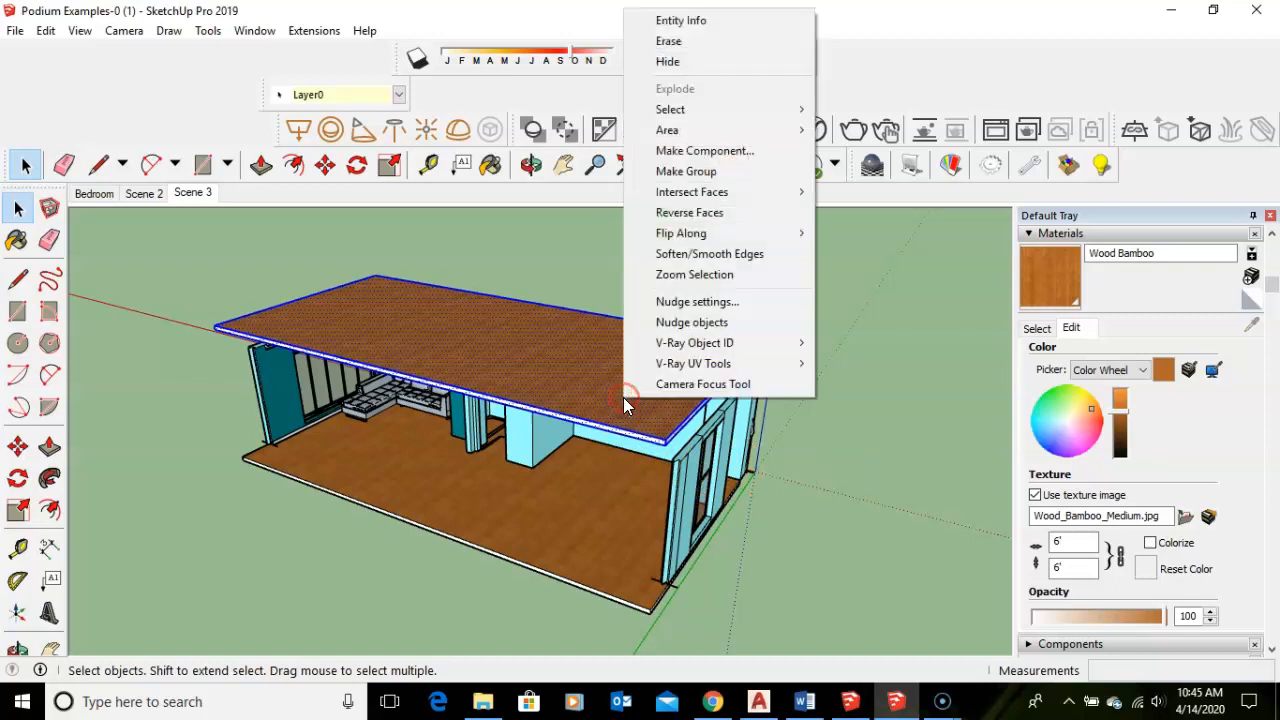
{"action": "left_click", "coordinate": [690, 151]}
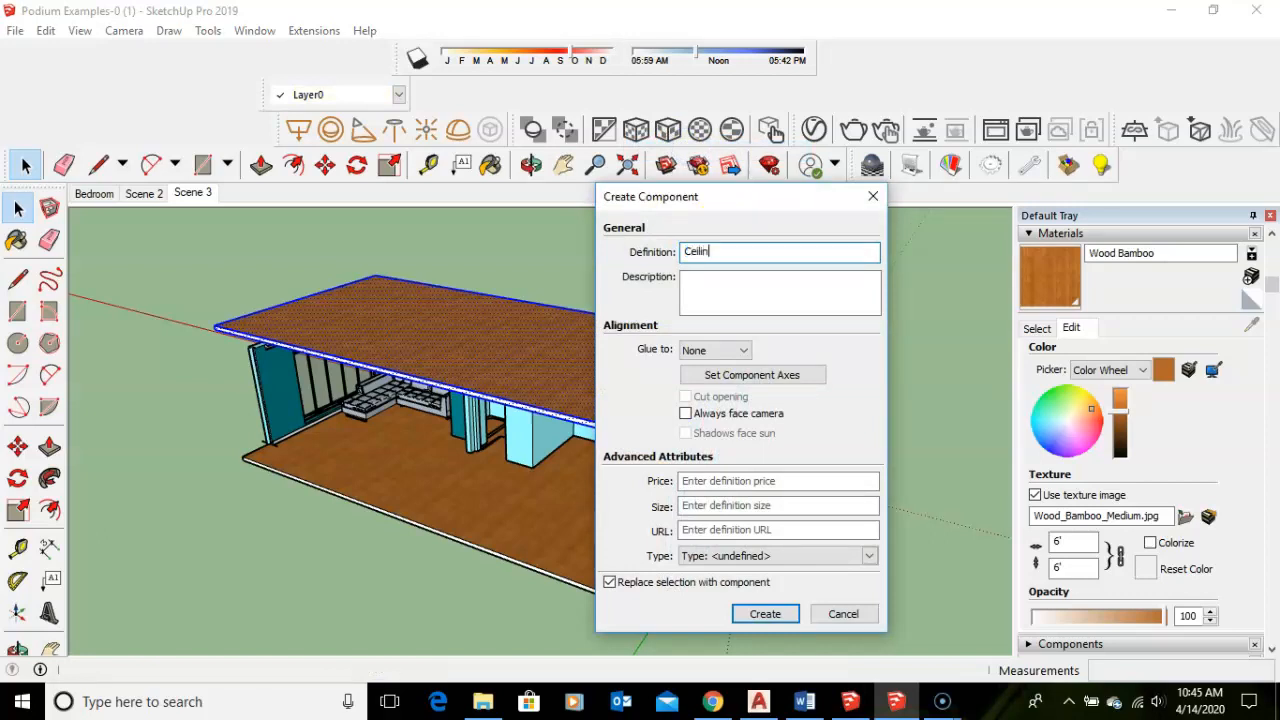
{"action": "left_click", "coordinate": [770, 613]}
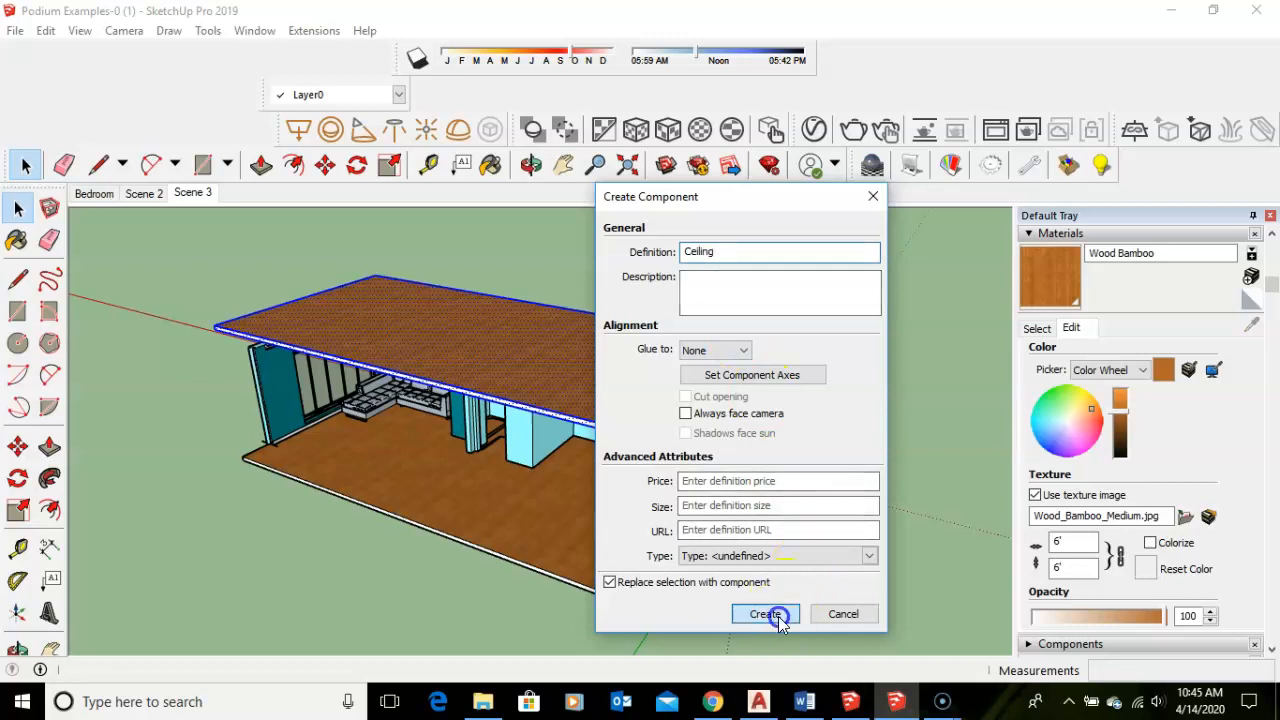
{"action": "left_click", "coordinate": [843, 463]}
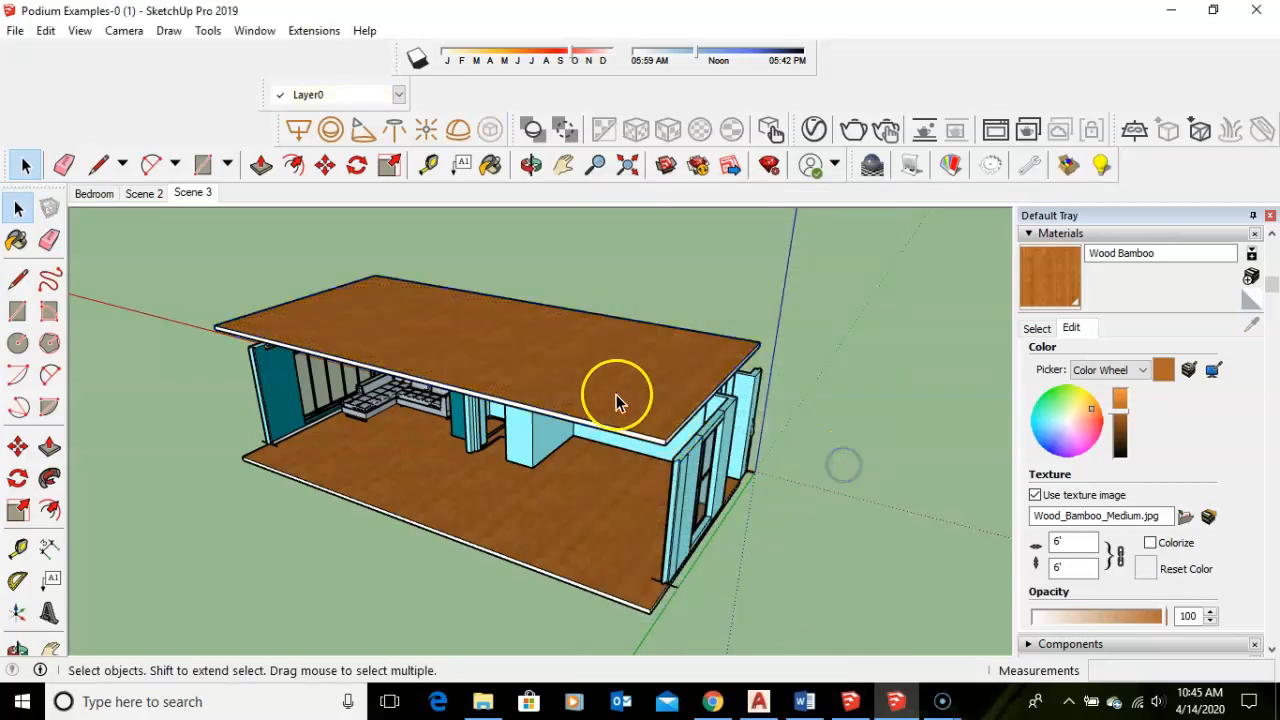
Move the Ceiling component by its lower back corner down about 2' 4" so it rests on top of the room walls.
{"action": "left_click", "coordinate": [571, 398]}
{"action": "middle_click_drag", "start_coordinate": [686, 391], "coordinate": [661, 370]}
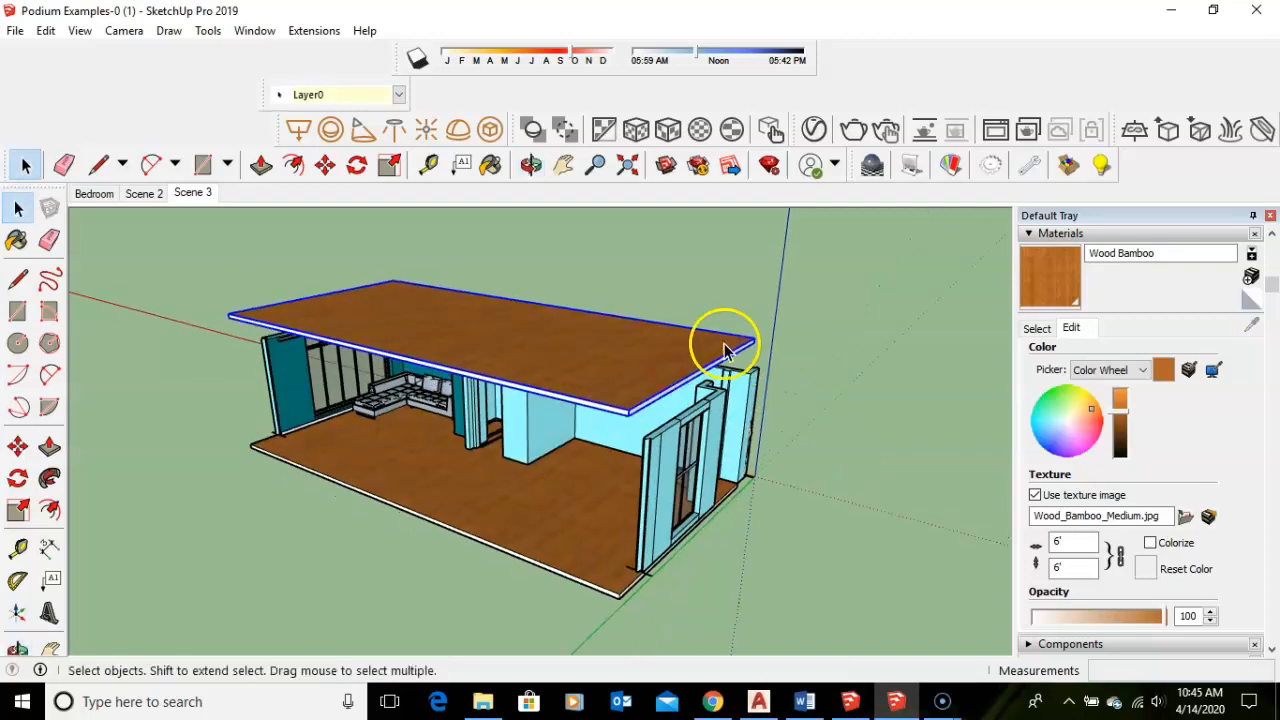
{"action": "scroll", "coordinate": [729, 349], "scroll_direction": "up", "scroll_amount": 3}
{"action": "left_click", "coordinate": [325, 165]}
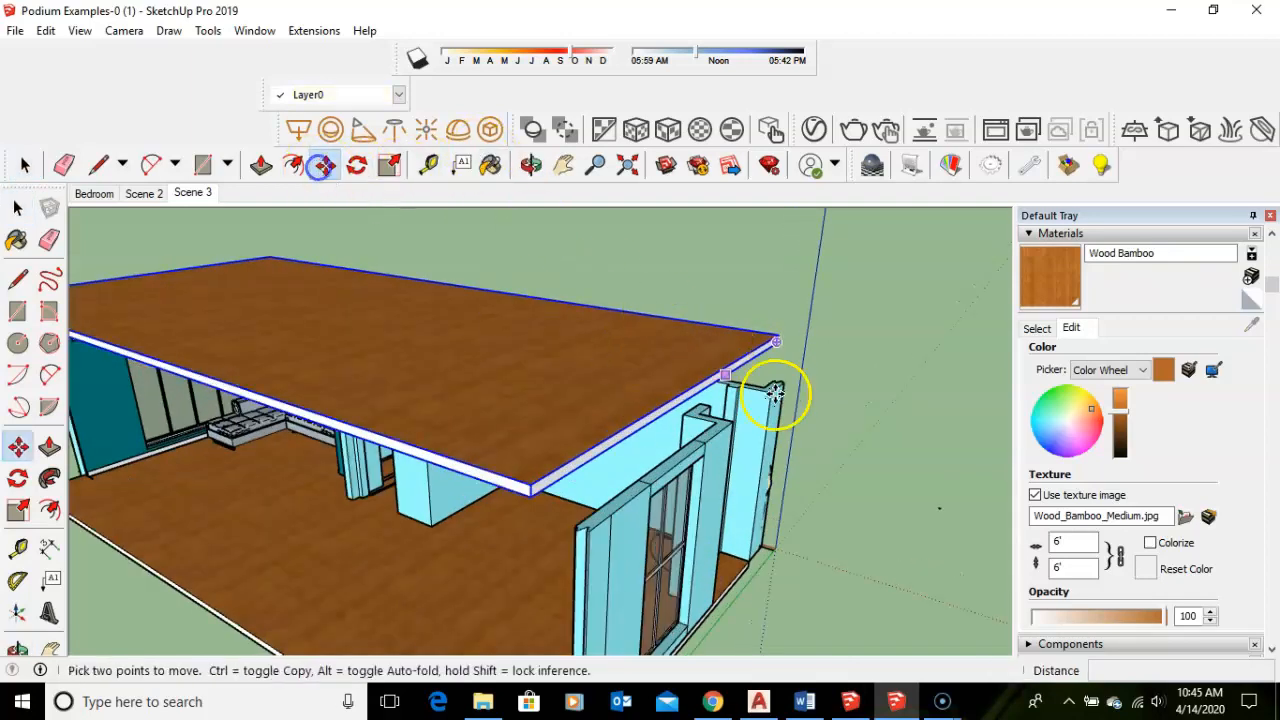
{"action": "scroll", "coordinate": [770, 358], "scroll_direction": "up", "scroll_amount": 4}
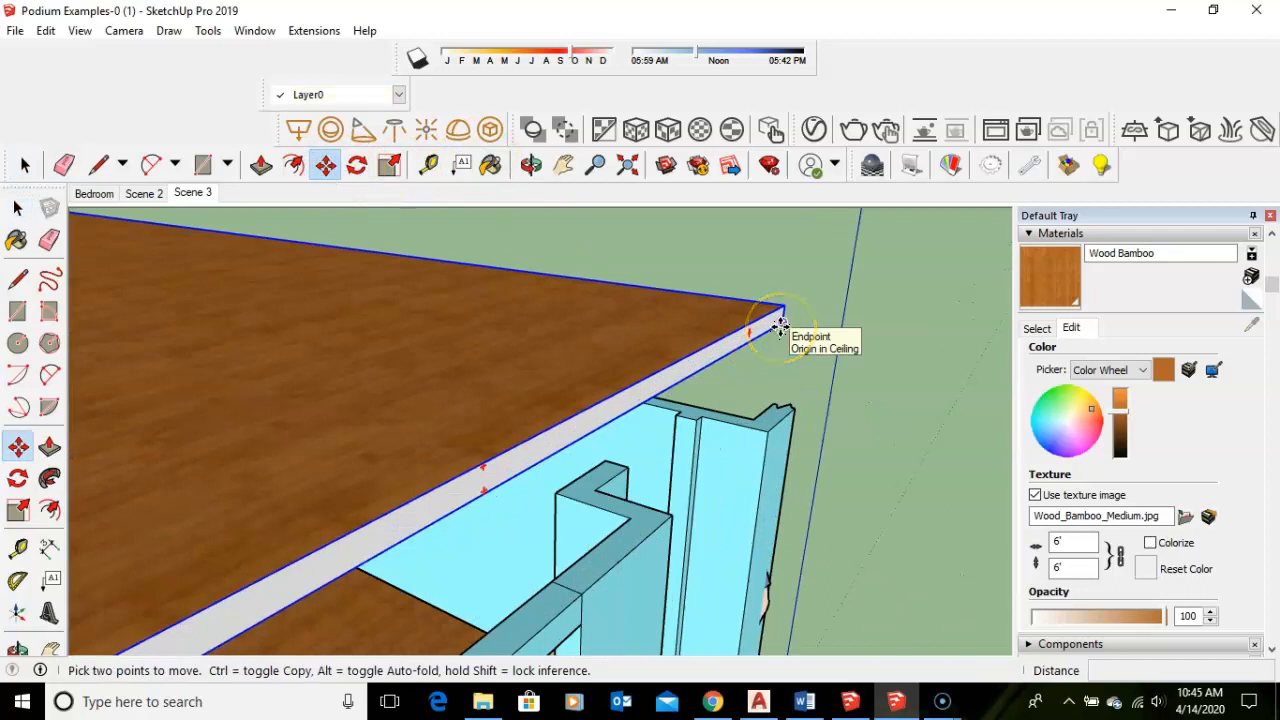
{"action": "left_click_drag", "start_coordinate": [780, 325], "coordinate": [766, 422]}
{"action": "middle_click_drag", "start_coordinate": [777, 429], "coordinate": [671, 357]}
{"action": "left_click_drag", "start_coordinate": [596, 318], "coordinate": [591, 298]}
{"action": "scroll", "coordinate": [598, 294], "scroll_direction": "up", "scroll_amount": 2}
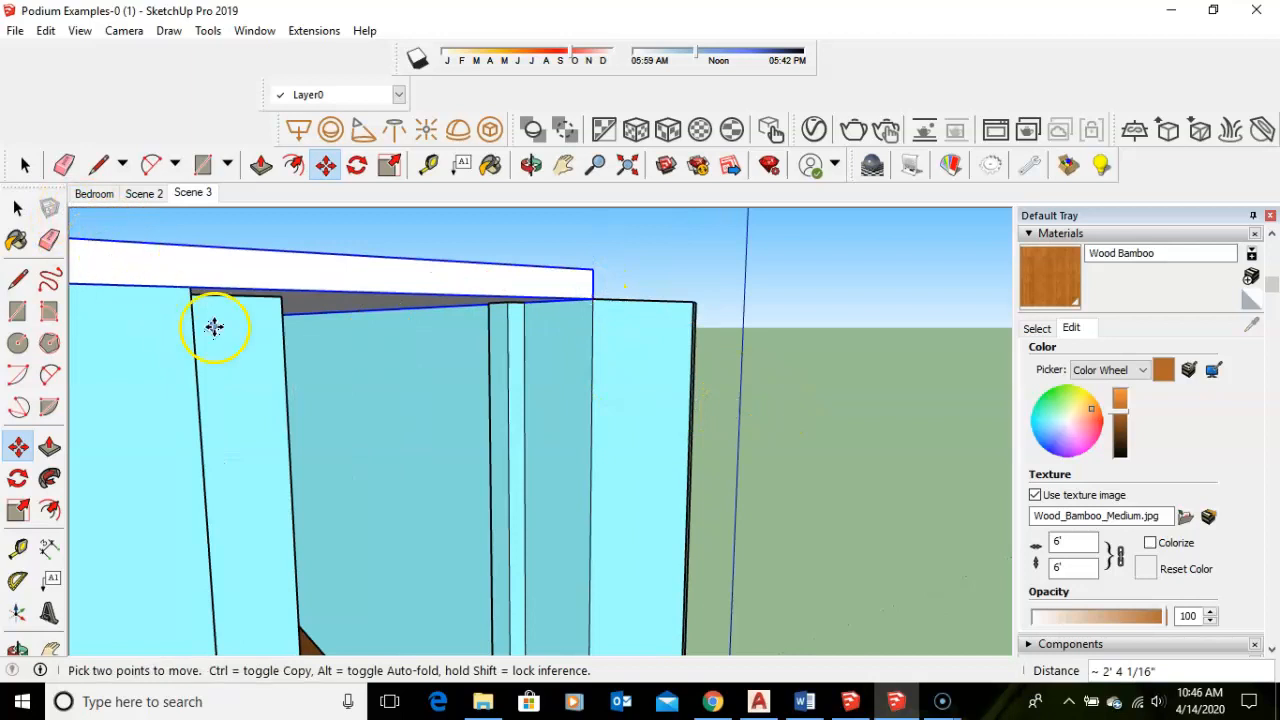
{"action": "scroll", "coordinate": [222, 316], "scroll_direction": "down", "scroll_amount": 3}
{"action": "scroll", "coordinate": [222, 316], "scroll_direction": "down", "scroll_amount": 2}
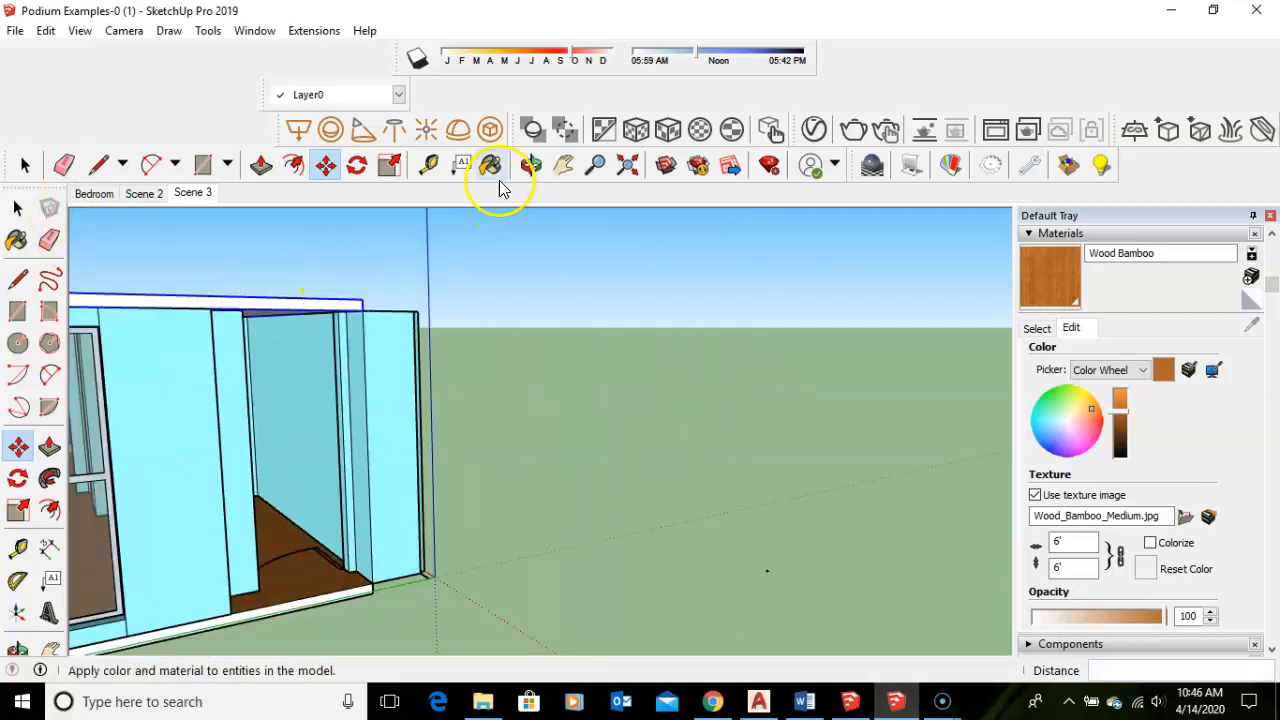
{"action": "left_click", "coordinate": [628, 164]}
{"action": "middle_click_drag", "start_coordinate": [229, 392], "coordinate": [457, 377]}
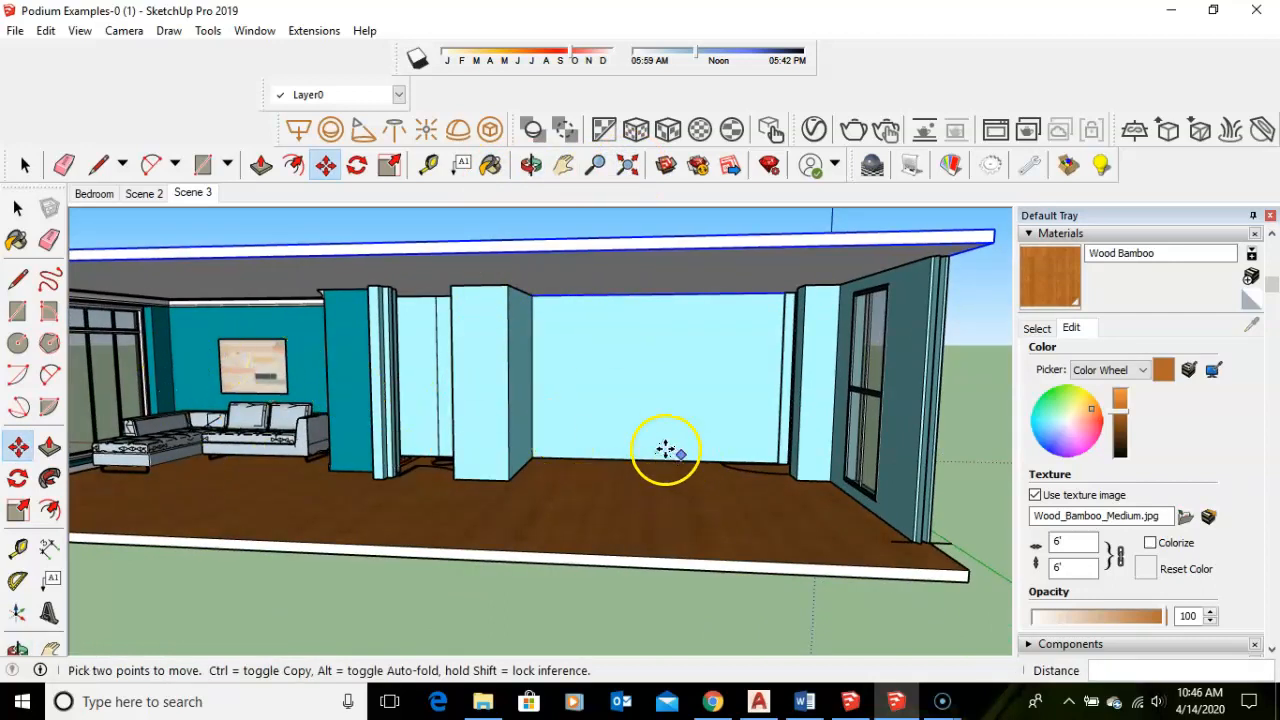
{"action": "left_click", "coordinate": [20, 166]}
{"action": "left_click", "coordinate": [340, 220]}
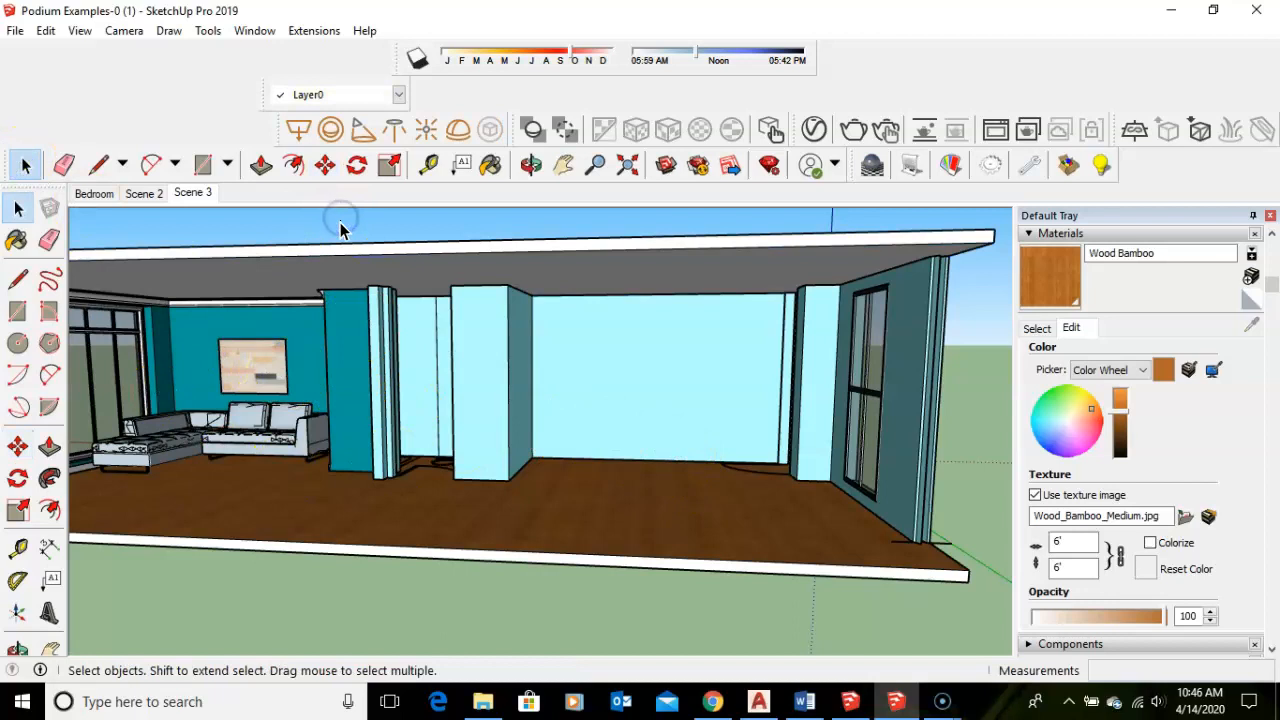
Open the Ceiling component for editing and switch the material library to the Colors collection.
{"action": "middle_click_drag", "start_coordinate": [556, 290], "coordinate": [517, 248]}
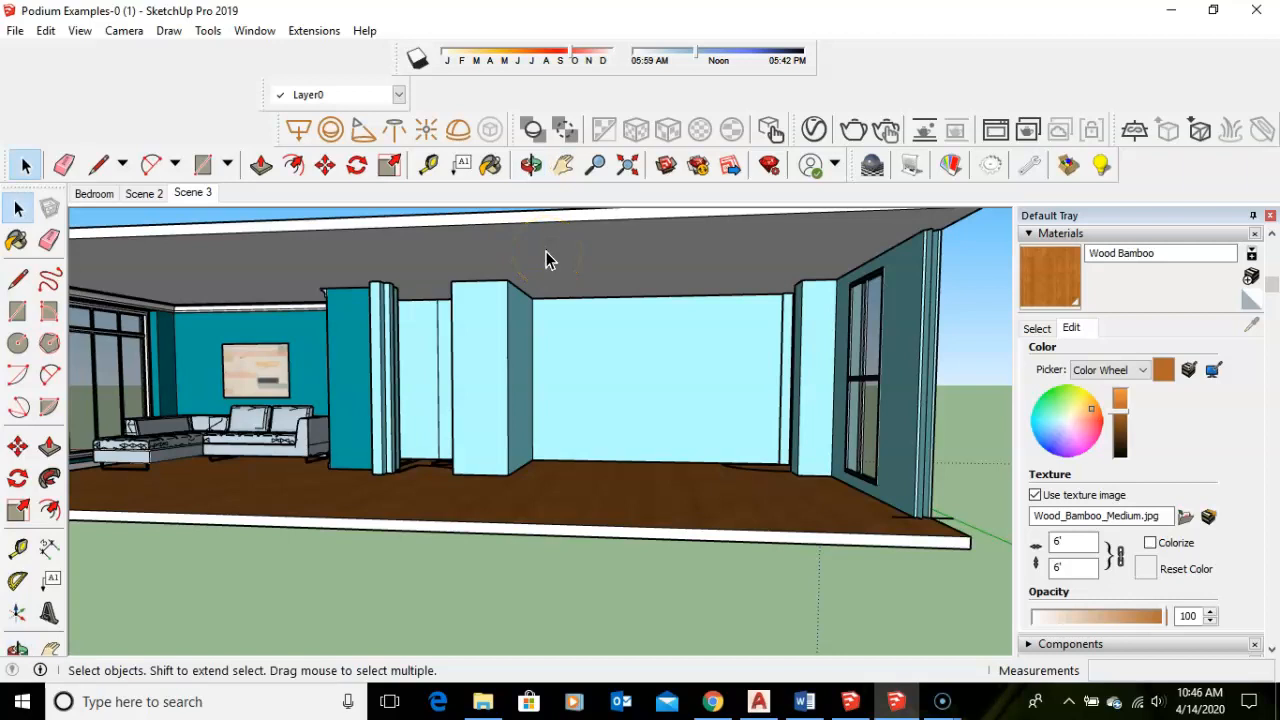
{"action": "left_click", "coordinate": [546, 255]}
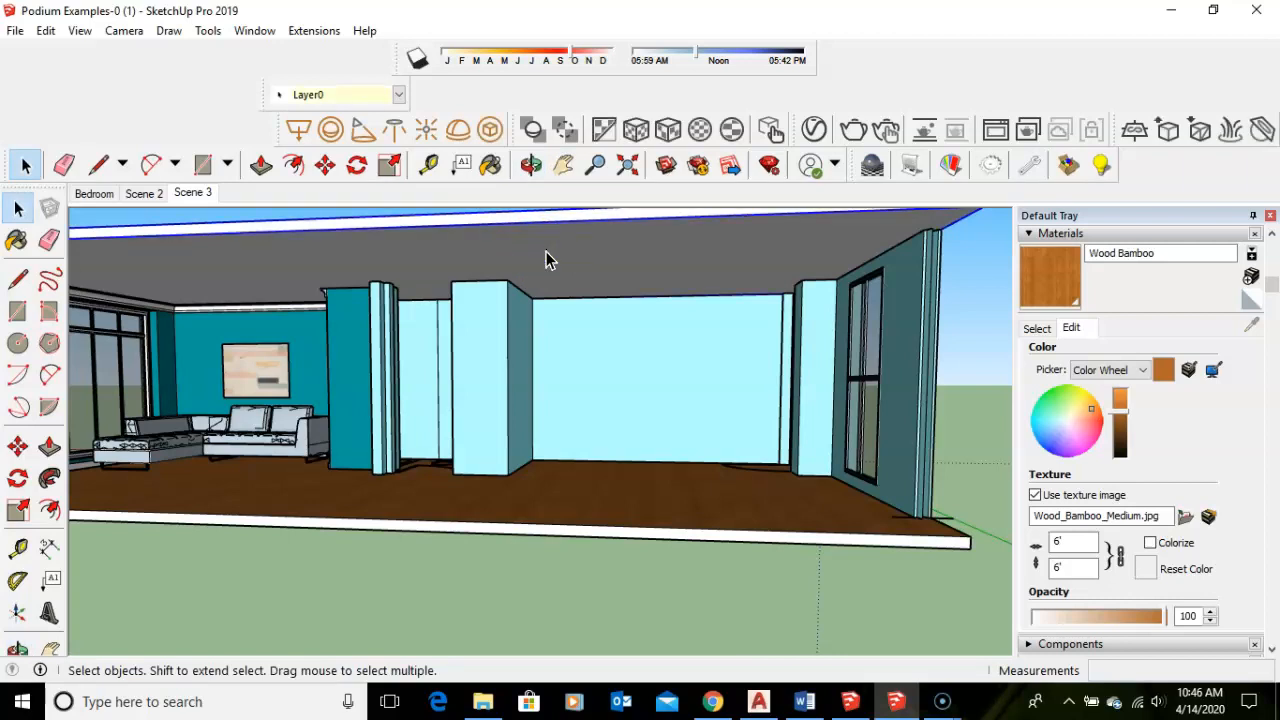
{"action": "right_click", "coordinate": [546, 259]}
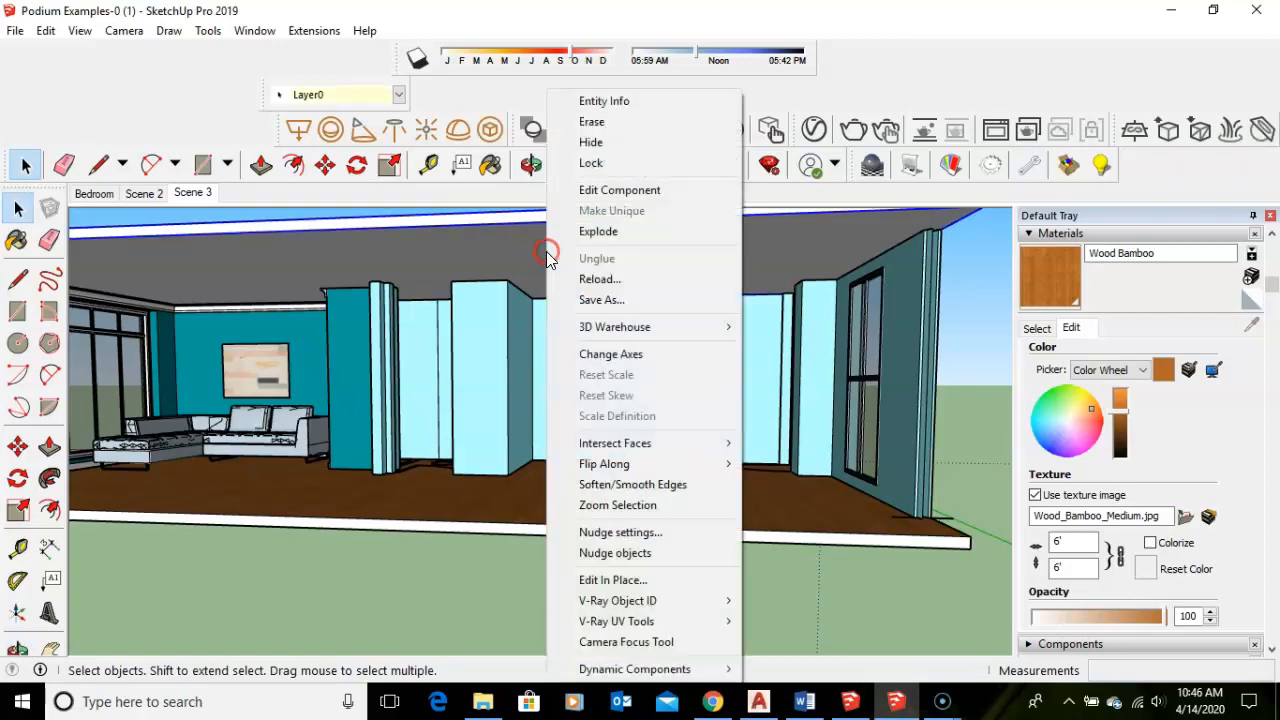
{"action": "left_click", "coordinate": [631, 203]}
{"action": "left_click", "coordinate": [1036, 327]}
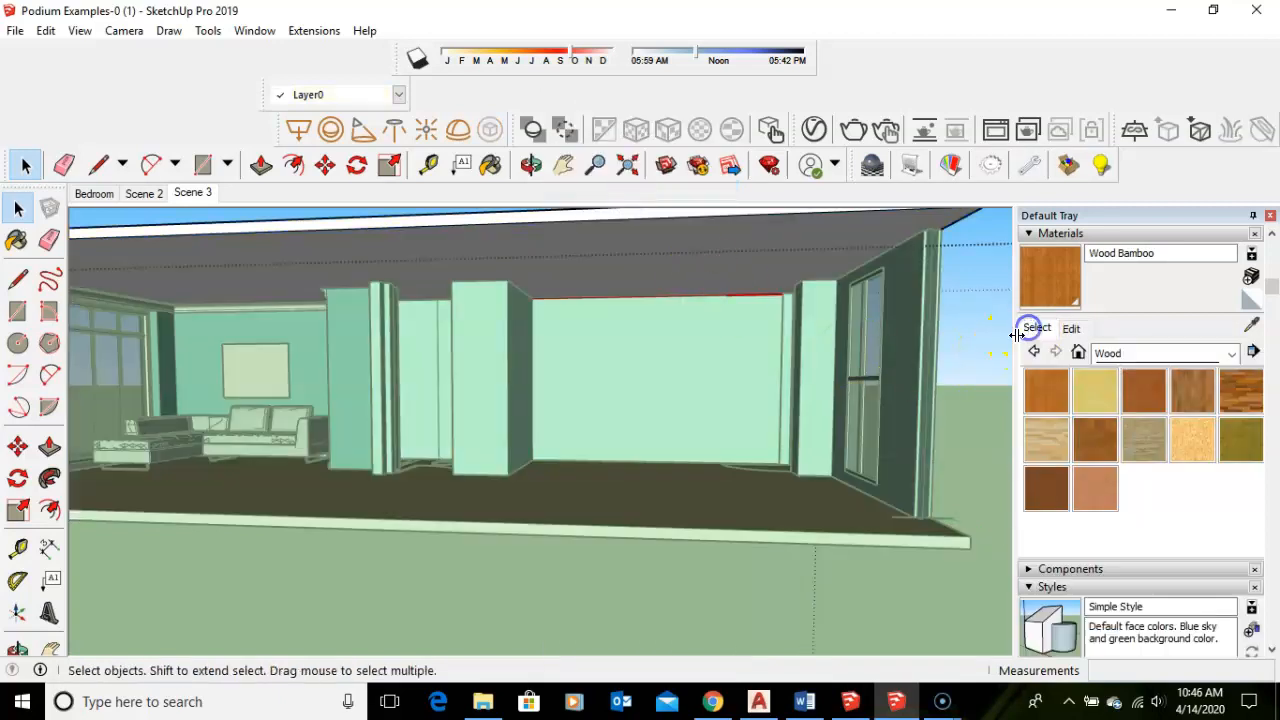
{"action": "left_click", "coordinate": [1231, 354]}
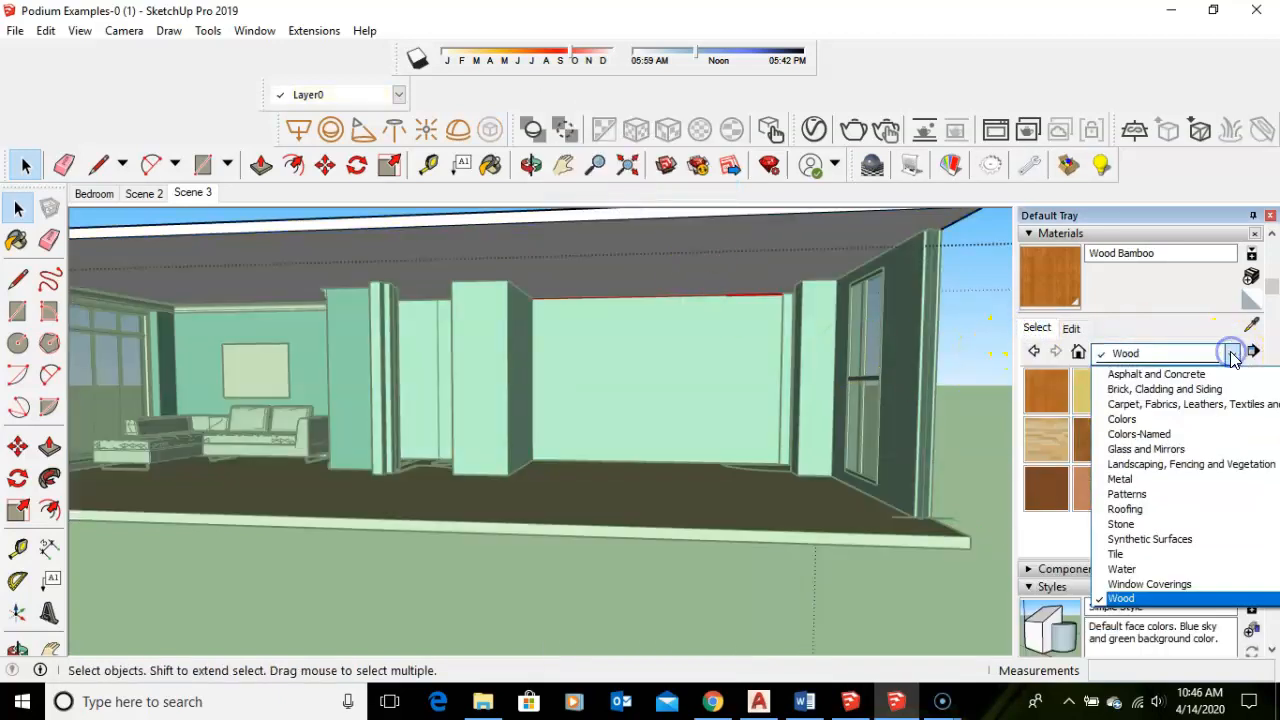
{"action": "left_click", "coordinate": [1180, 420]}
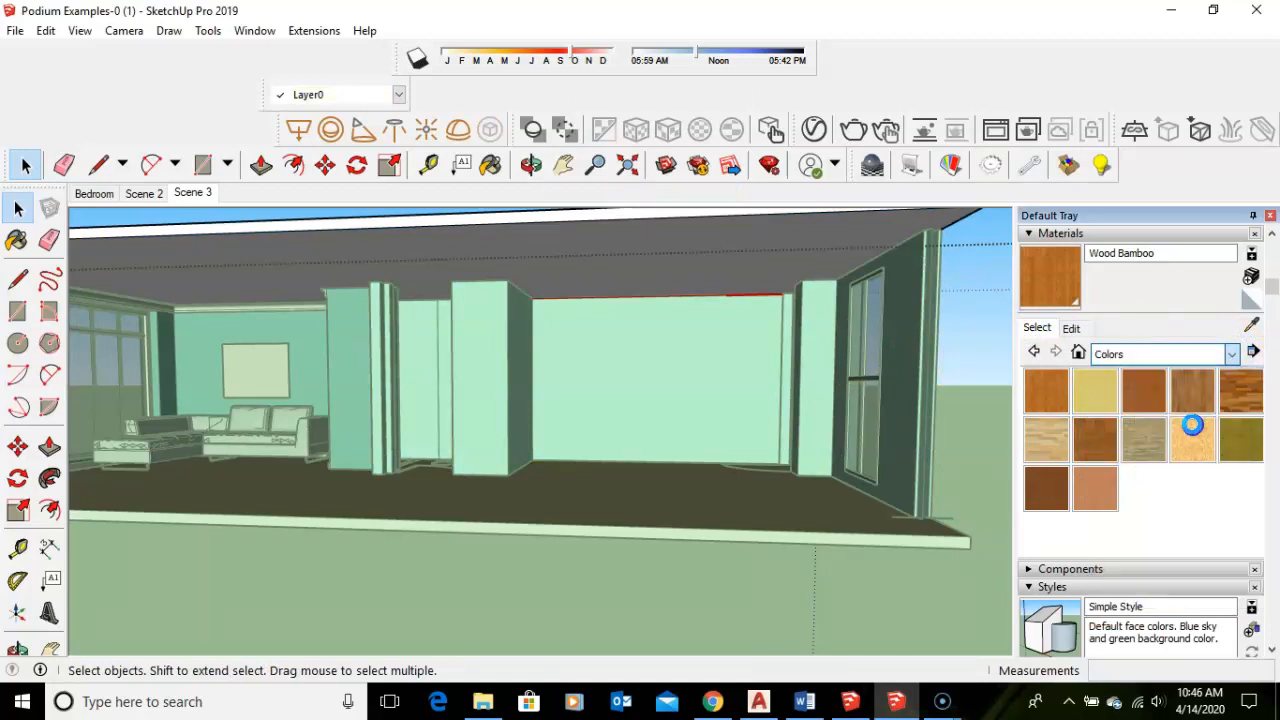
Paint the underside of the ceiling slab with the red Color A05.
{"action": "left_click", "coordinate": [1065, 441]}
{"action": "left_click", "coordinate": [1036, 441]}
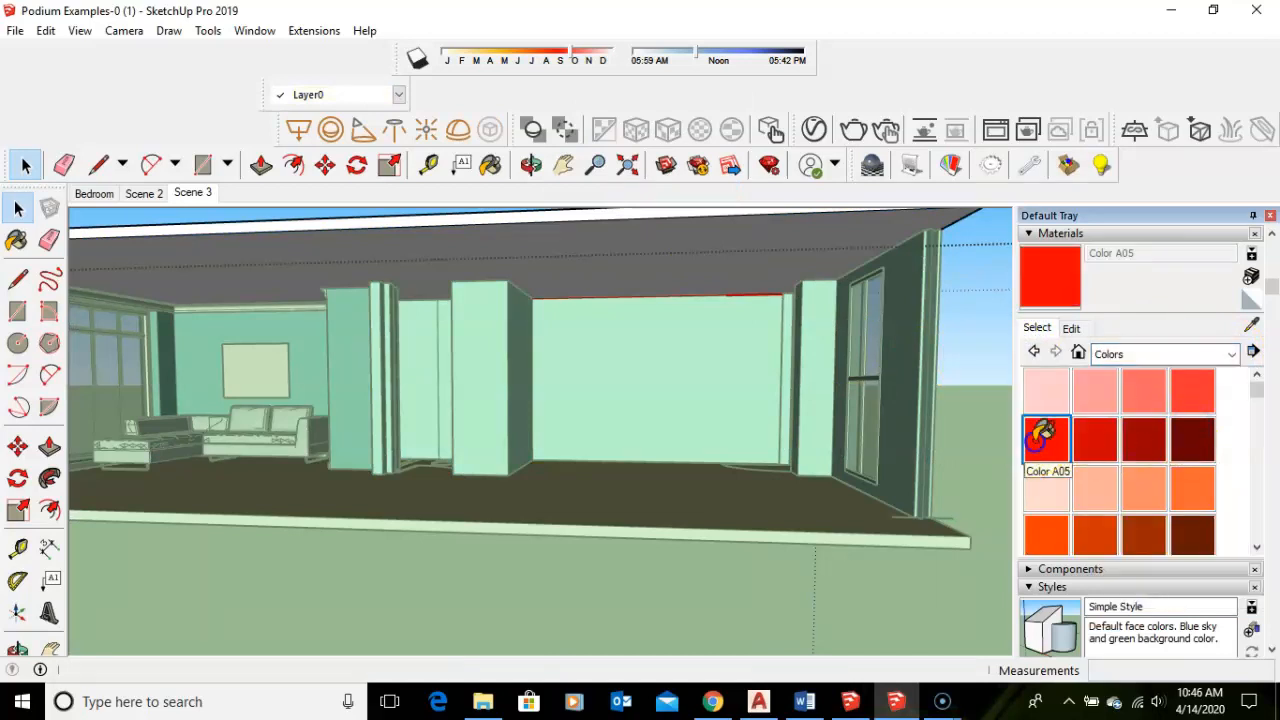
{"action": "left_click", "coordinate": [683, 236]}
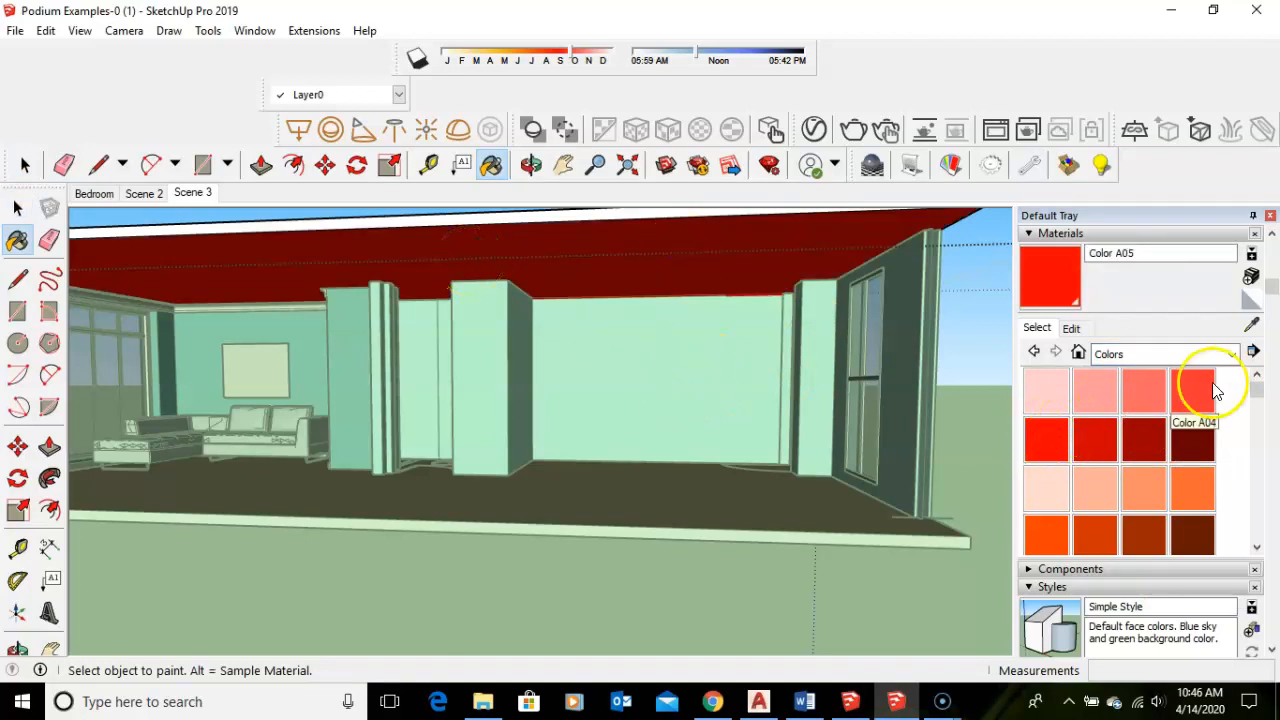
Paint the underside of the ceiling slab with the white Color M00.
{"action": "left_click_drag", "start_coordinate": [1262, 400], "coordinate": [1270, 525]}
{"action": "left_click", "coordinate": [1049, 424]}
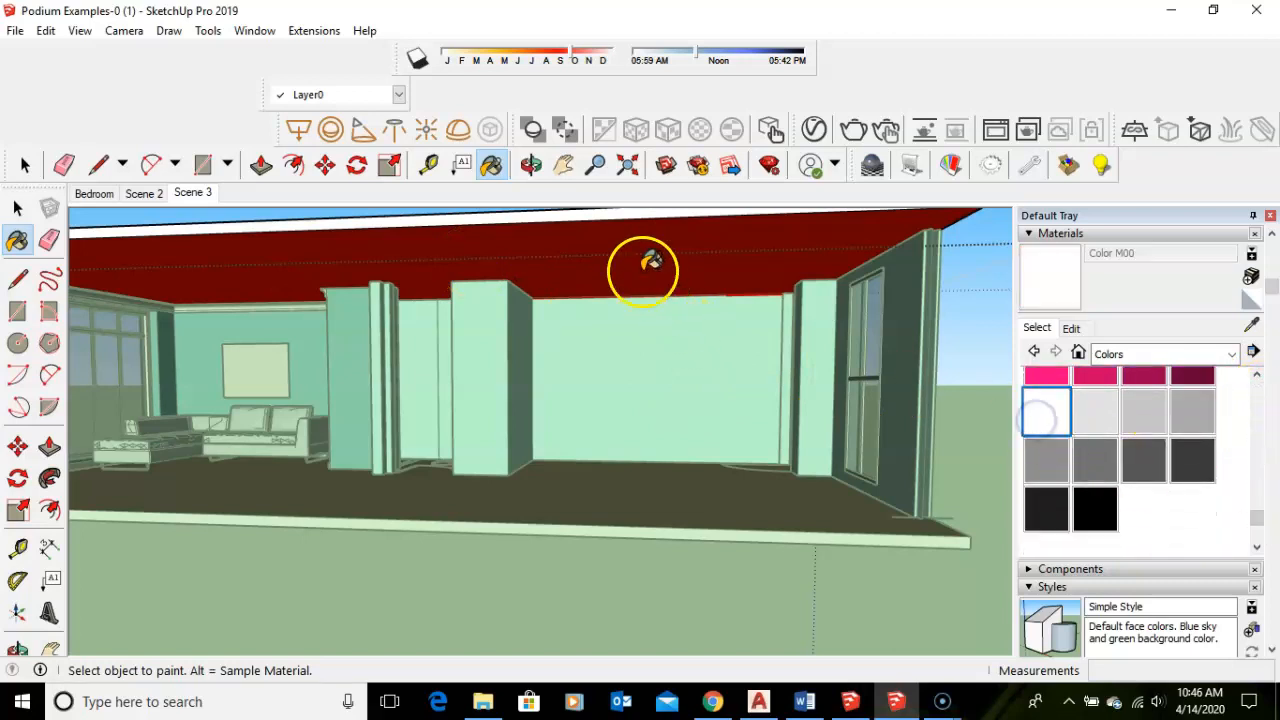
{"action": "left_click", "coordinate": [628, 230]}
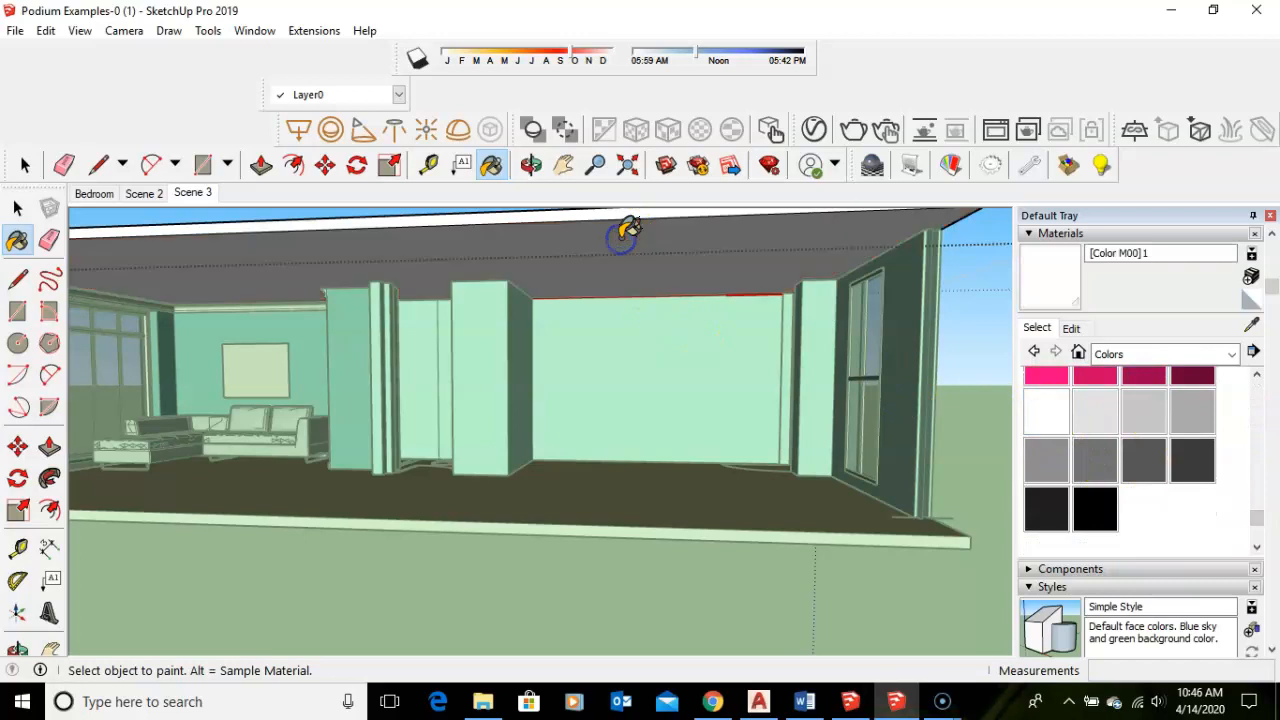
Finish editing the Ceiling component and return to the whole room model.
{"action": "scroll", "coordinate": [714, 363], "scroll_direction": "down", "scroll_amount": 2}
{"action": "left_click", "coordinate": [558, 165]}
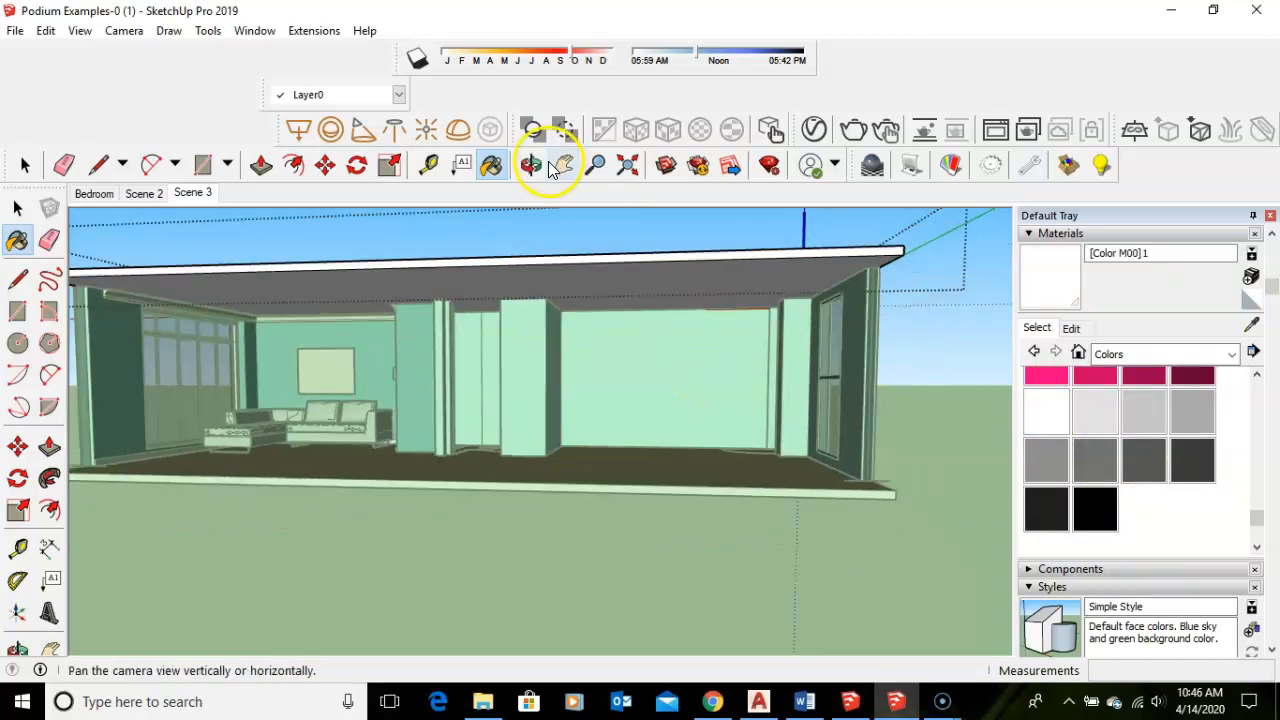
{"action": "left_click_drag", "start_coordinate": [530, 284], "coordinate": [569, 357]}
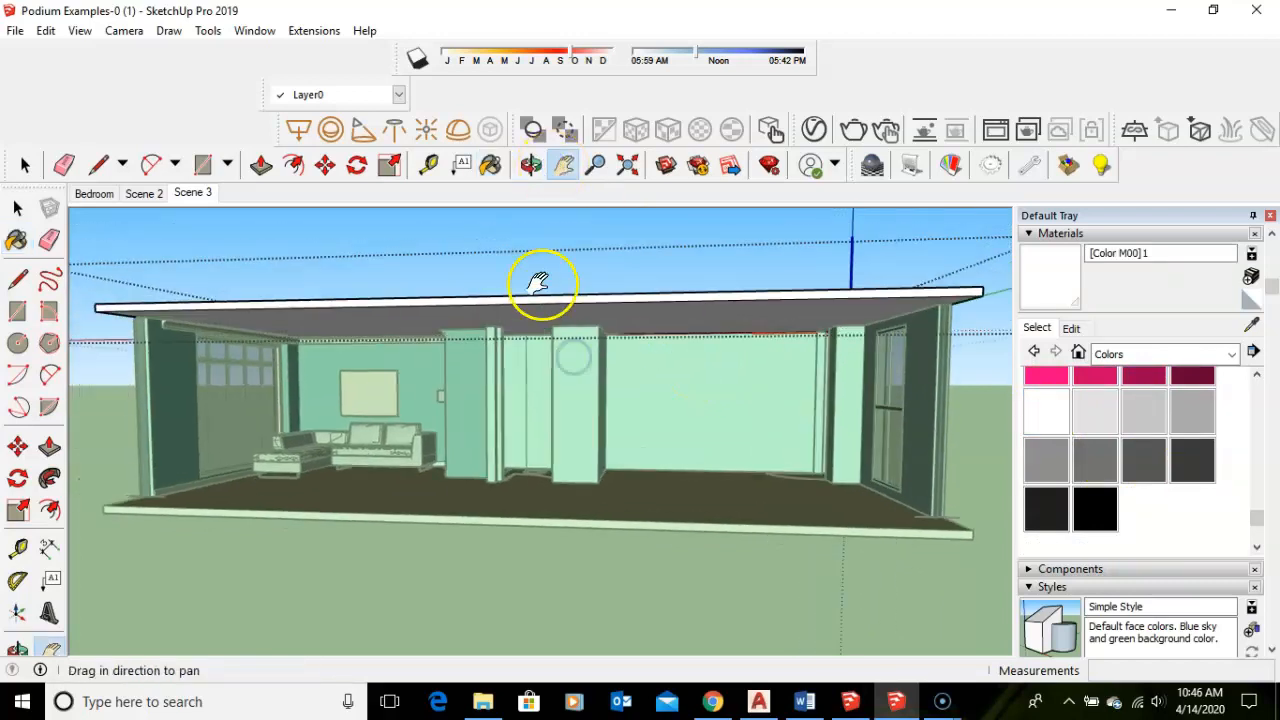
{"action": "right_click", "coordinate": [507, 237]}
{"action": "left_click", "coordinate": [557, 243]}
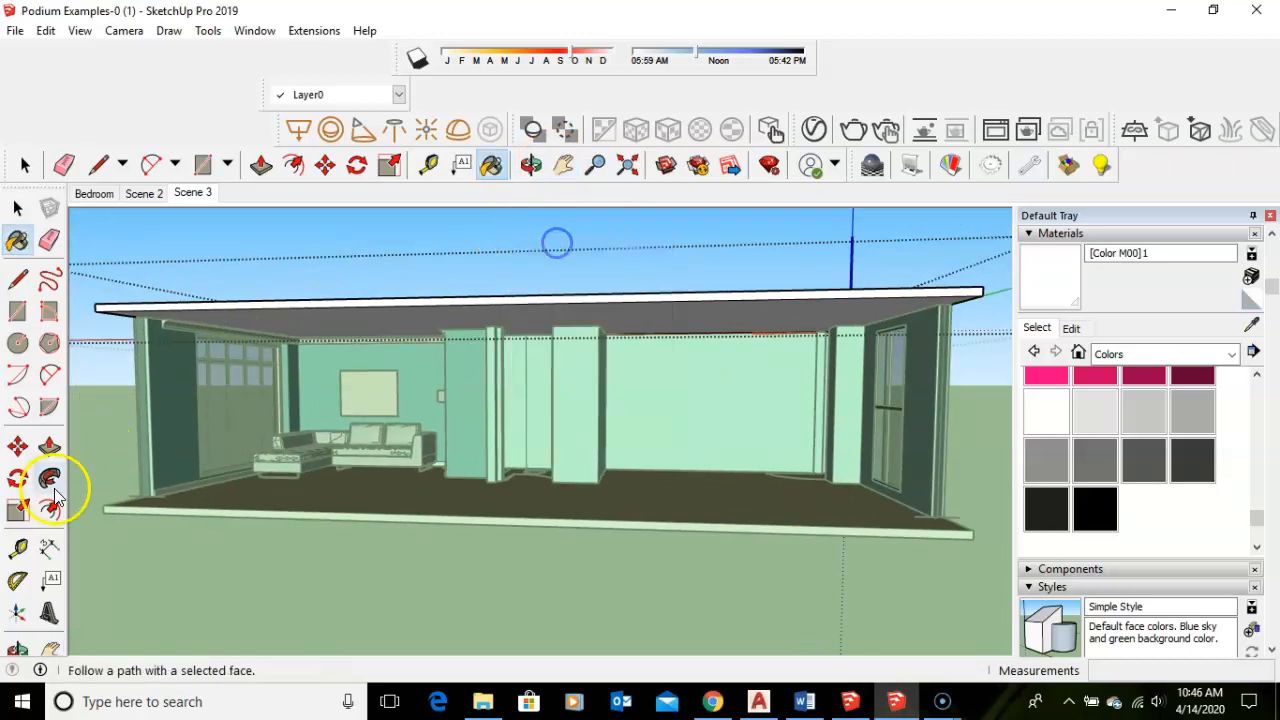
{"action": "left_click", "coordinate": [22, 165]}
{"action": "left_click", "coordinate": [100, 423]}
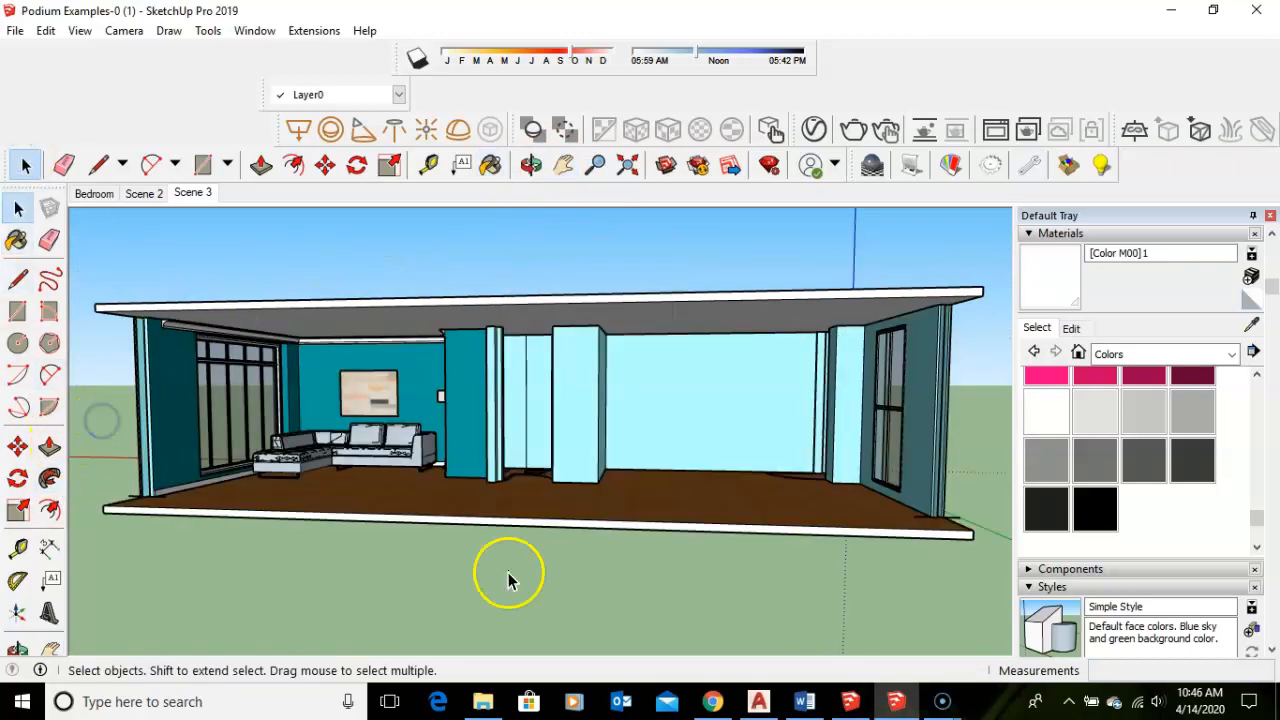